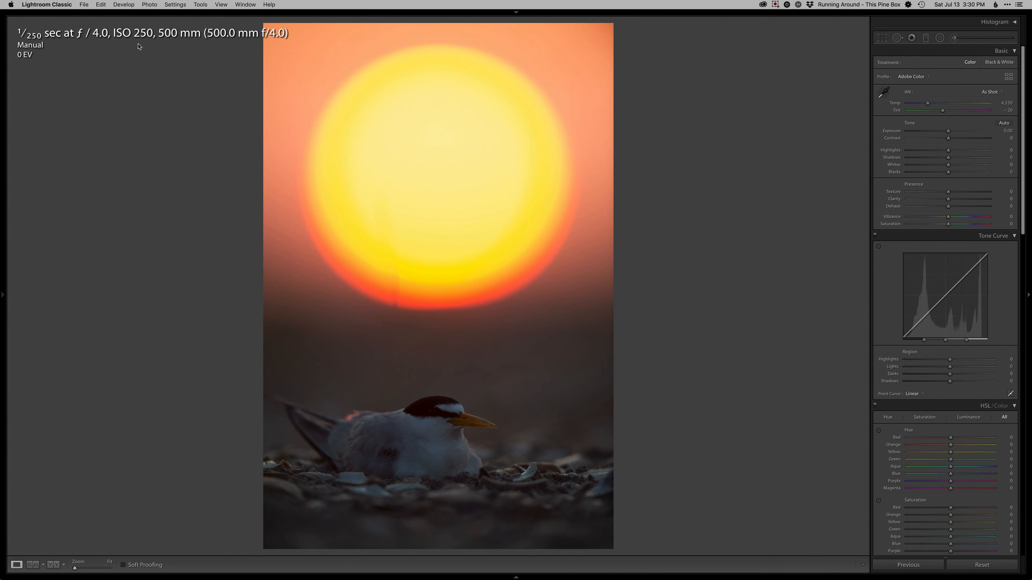
Try exposure +1.57 on the 1/250 s photo while inspecting the bird, try -2.02, and reset exposure to 0.
click(961, 131)
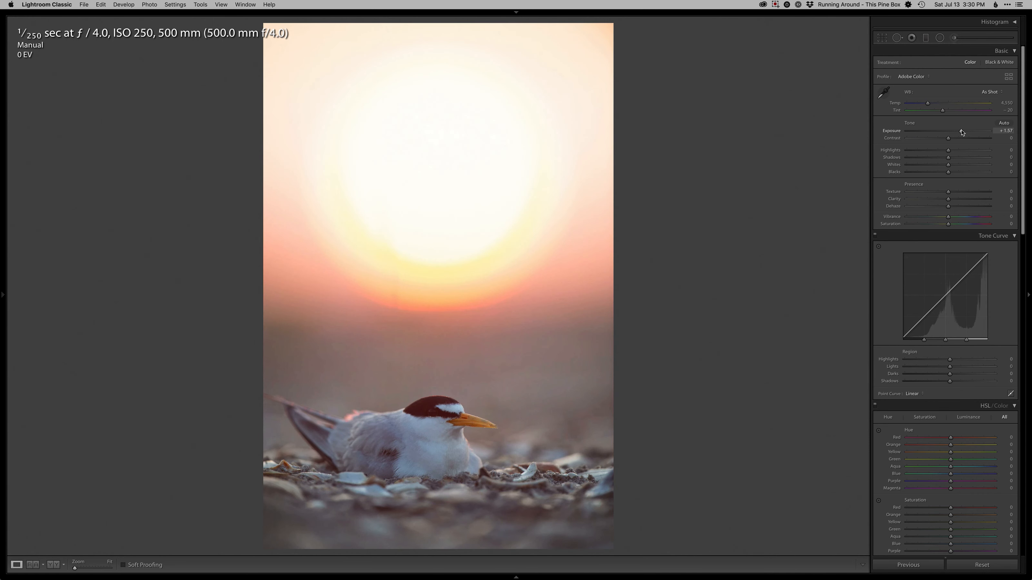
click(449, 432)
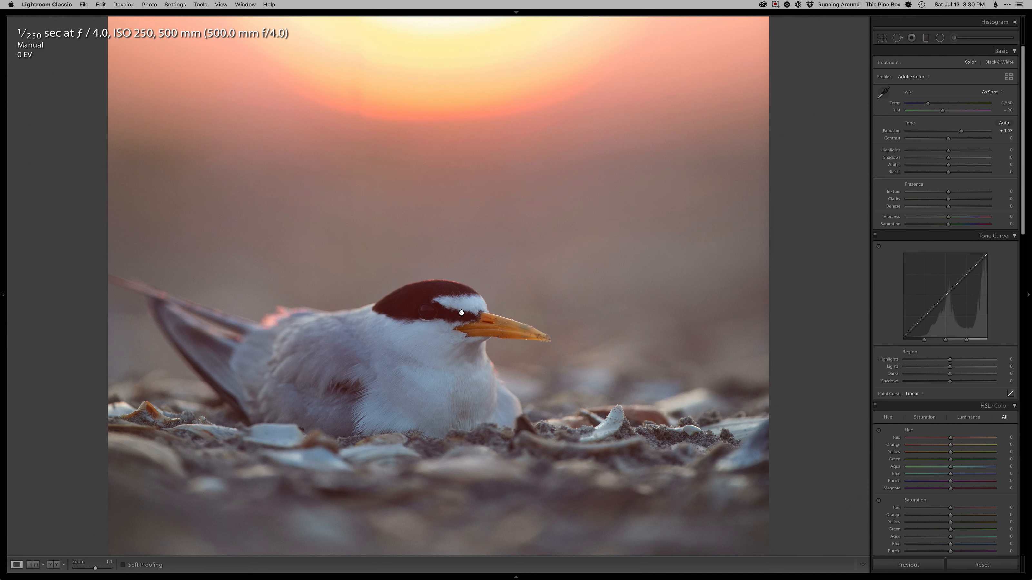
click(461, 313)
click(932, 131)
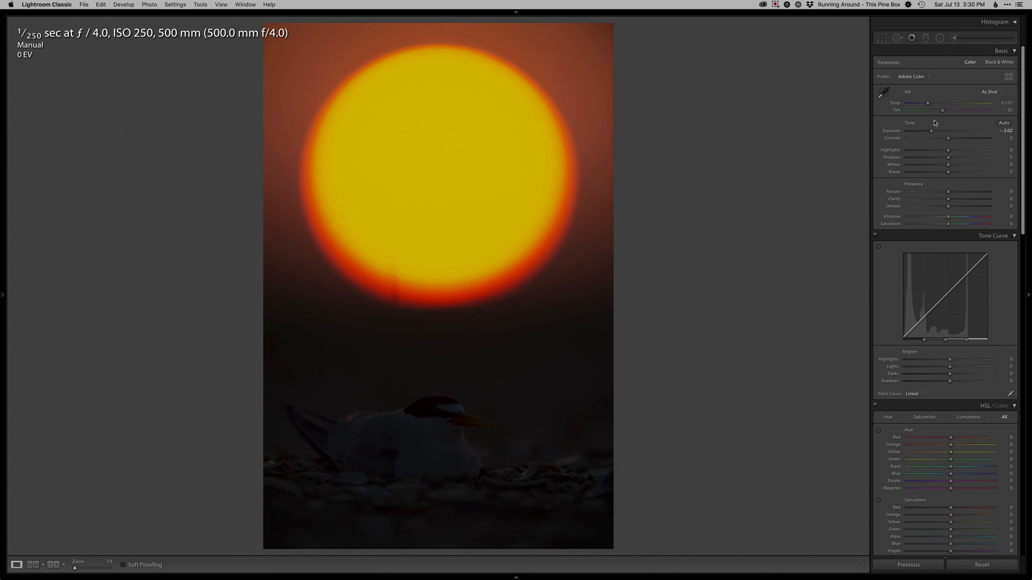
click(949, 132)
double_click(949, 132)
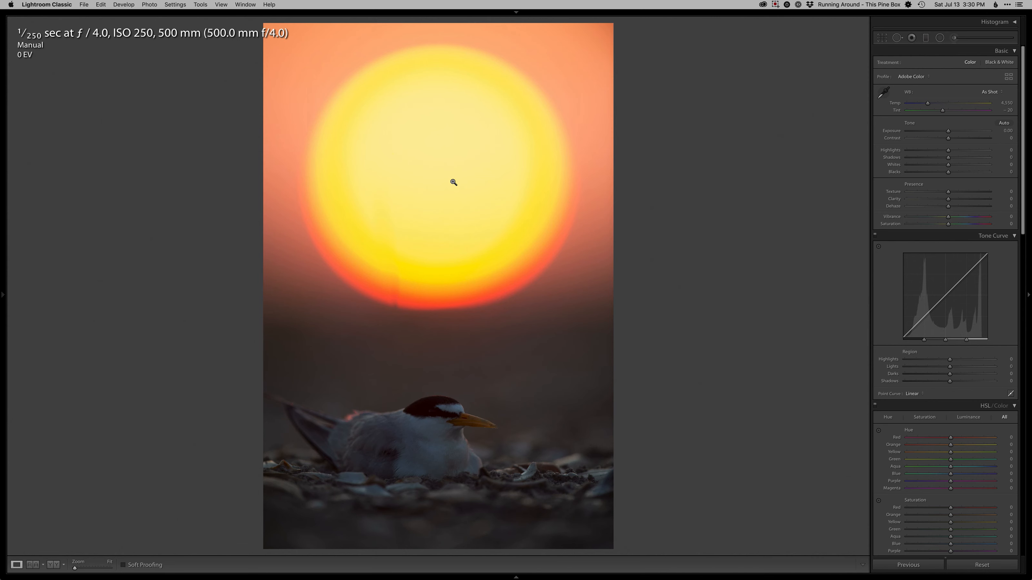
Try lowering exposure to -2.05 and to -2.00 on the brighter 1/125 s photo, undoing each change.
key(Right)
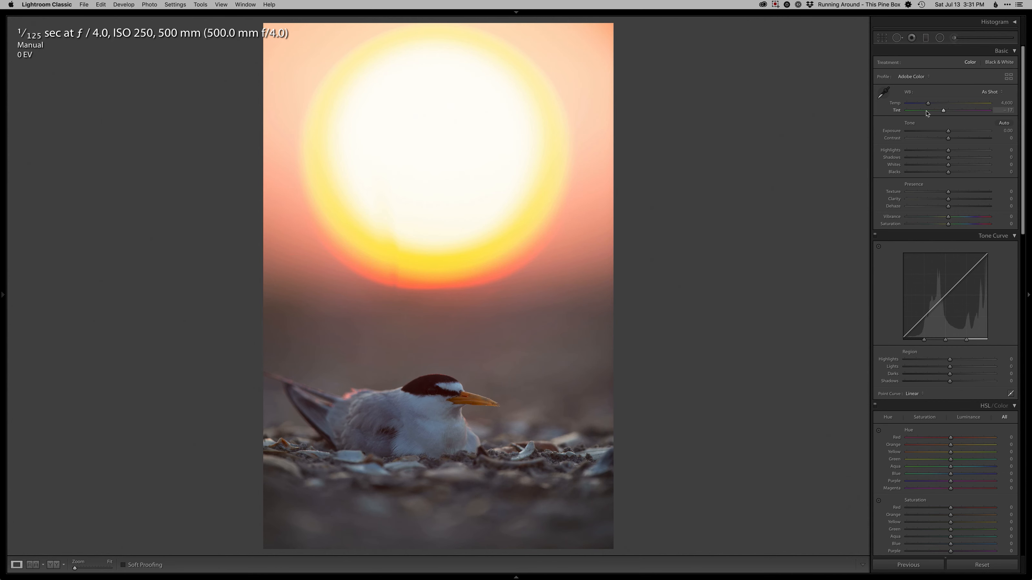
click(932, 132)
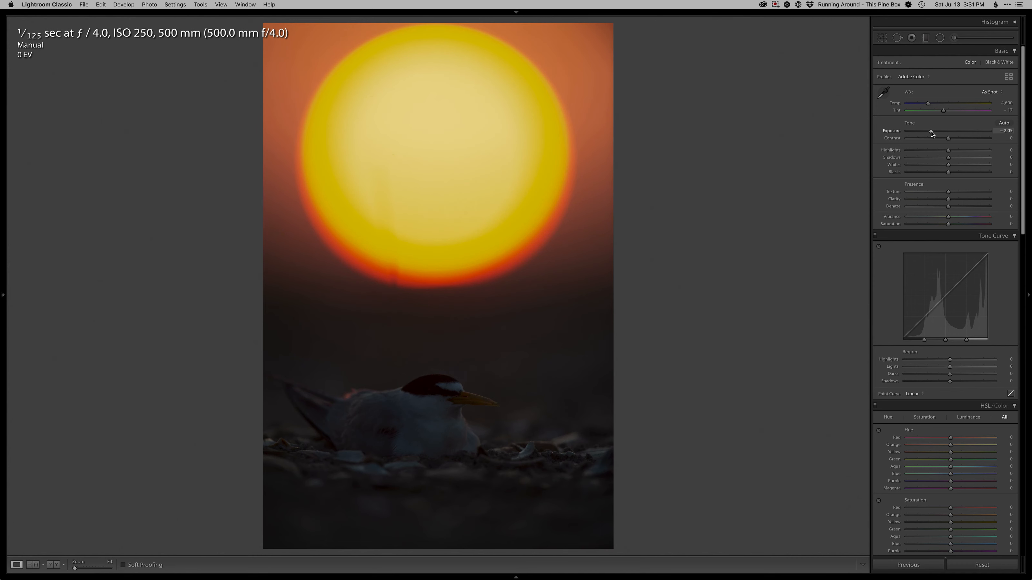
key(super+z)
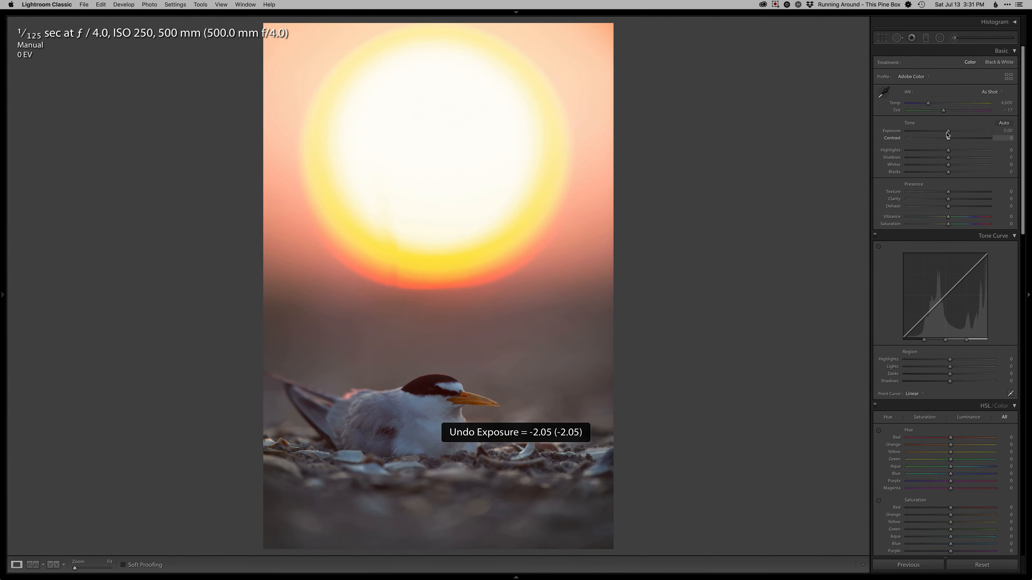
click(932, 132)
drag(932, 132, 931, 133)
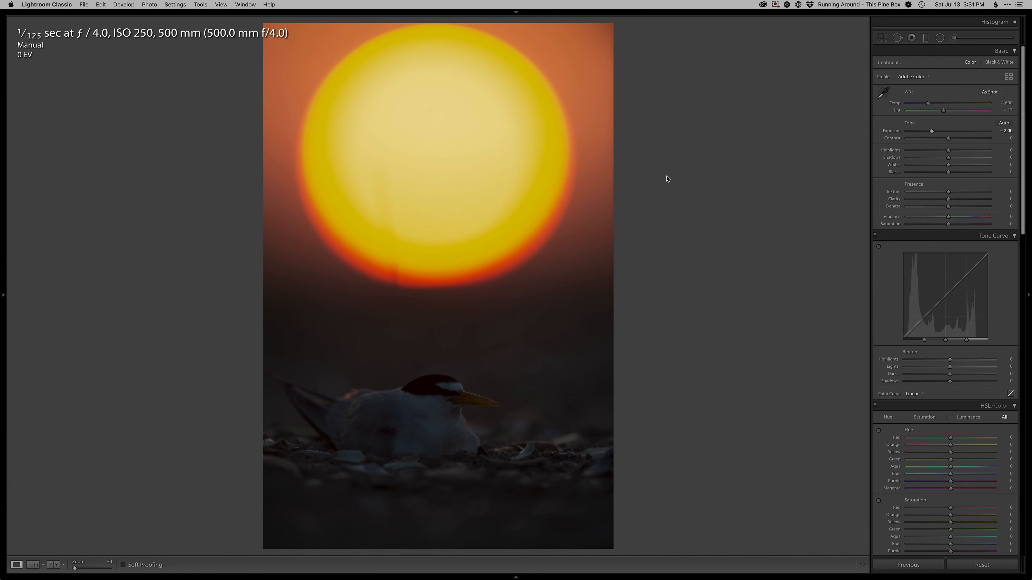
key(super+z)
Set exposure to -1.27 on the 1/250 s photo and to -2.15 on the 1/125 s photo.
key(Right)
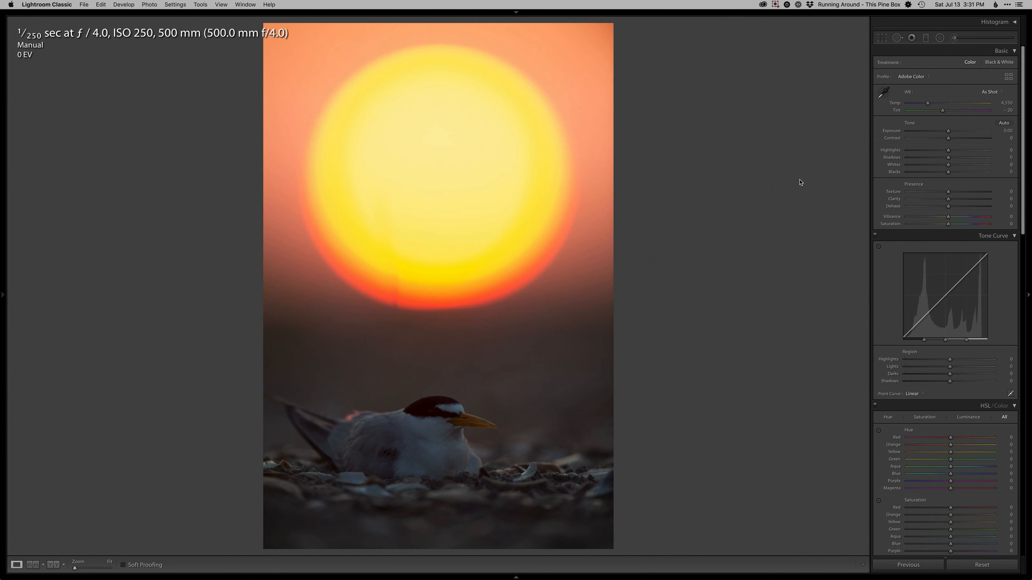
click(937, 131)
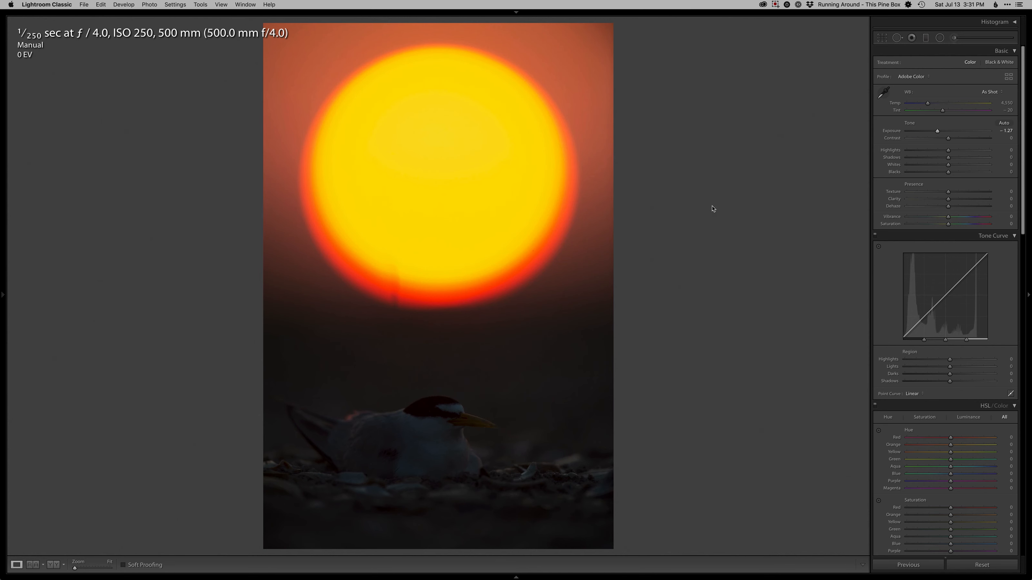
key(Right)
click(934, 131)
drag(934, 131, 930, 131)
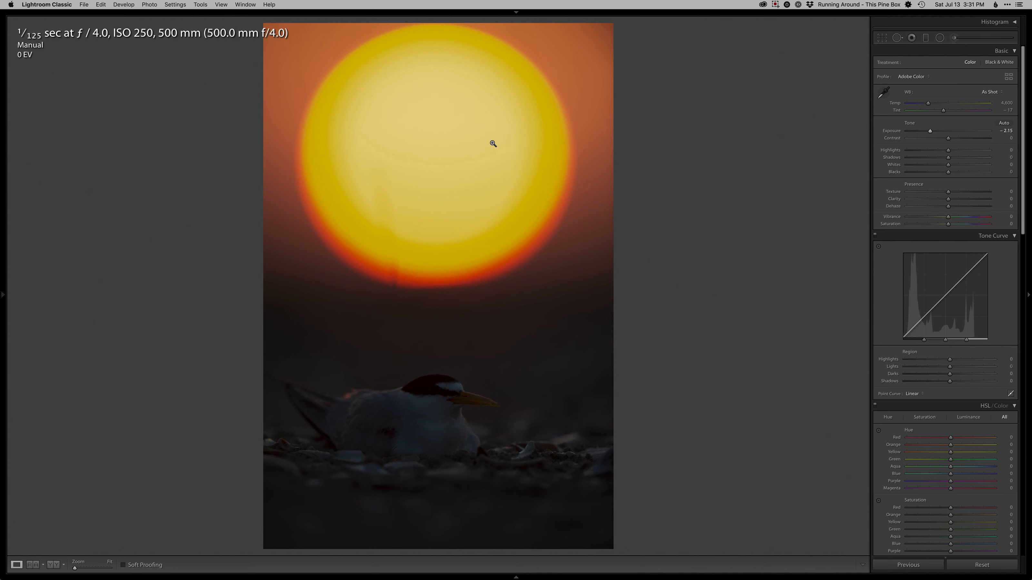
Reset all develop adjustments on both the 1/250 s and the 1/125 s photos.
key(Right)
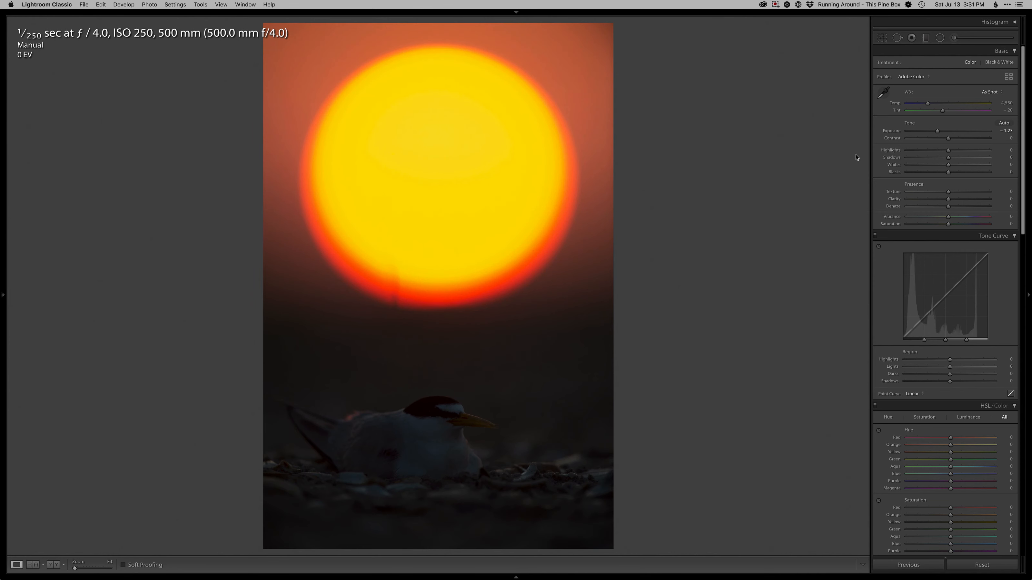
click(983, 565)
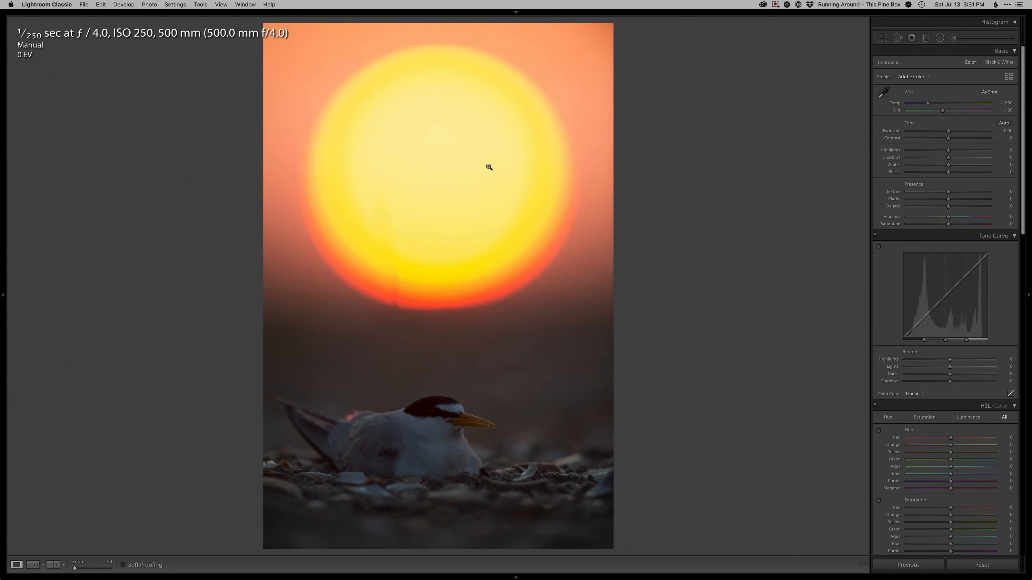
key(Right)
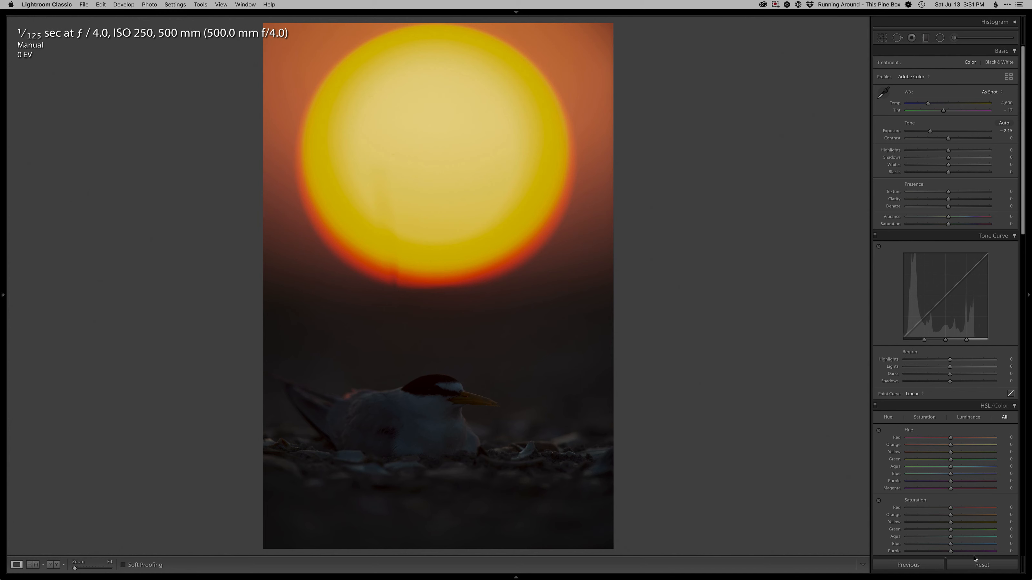
click(983, 565)
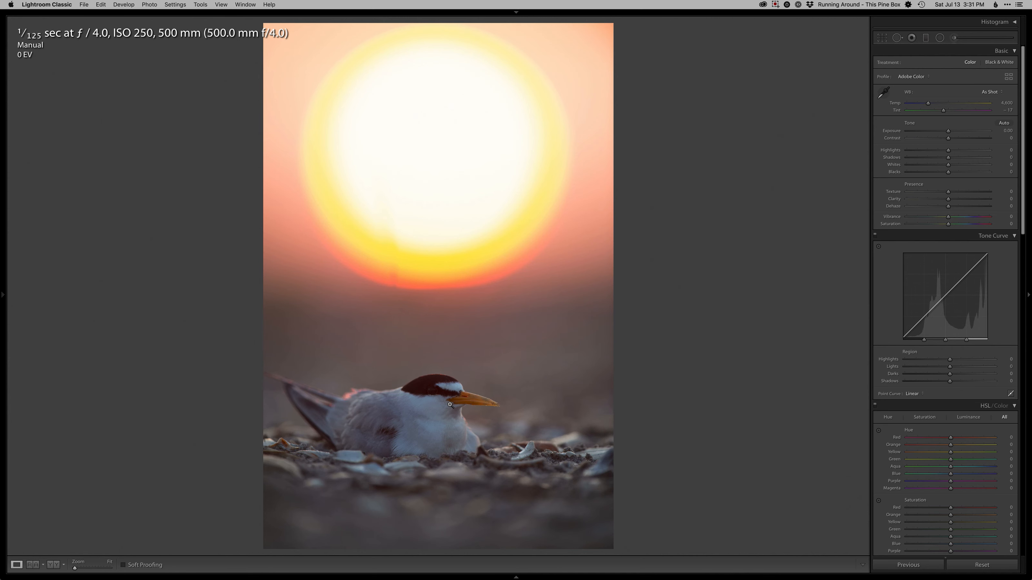
Compare the sun and bird exposures across the 1/125, 1/250 and 1/400 s shots, ending on the 1/250 s photo with the right-facing bird.
key(Right)
key(Left)
key(Right)
key(Right)
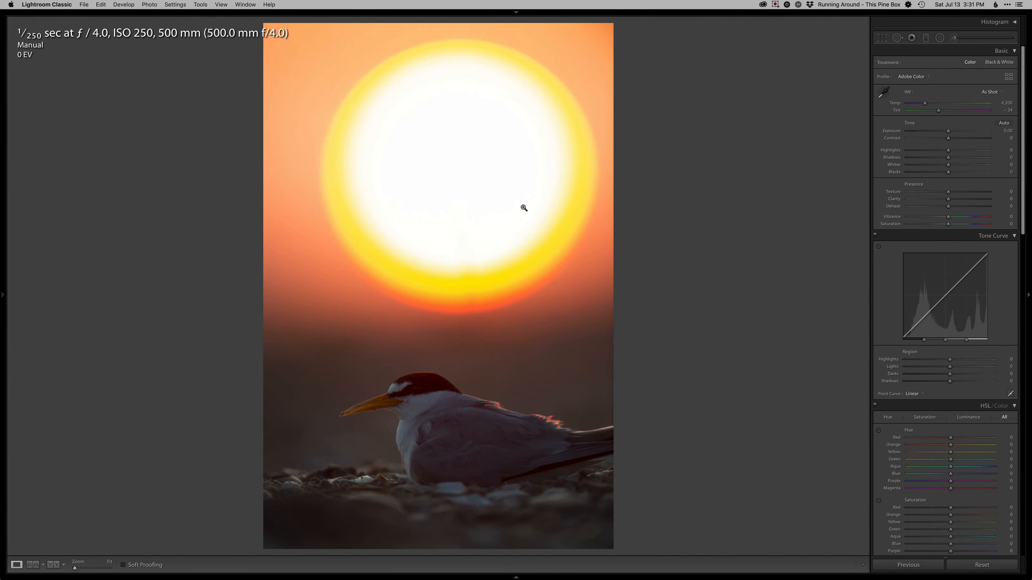
key(Right)
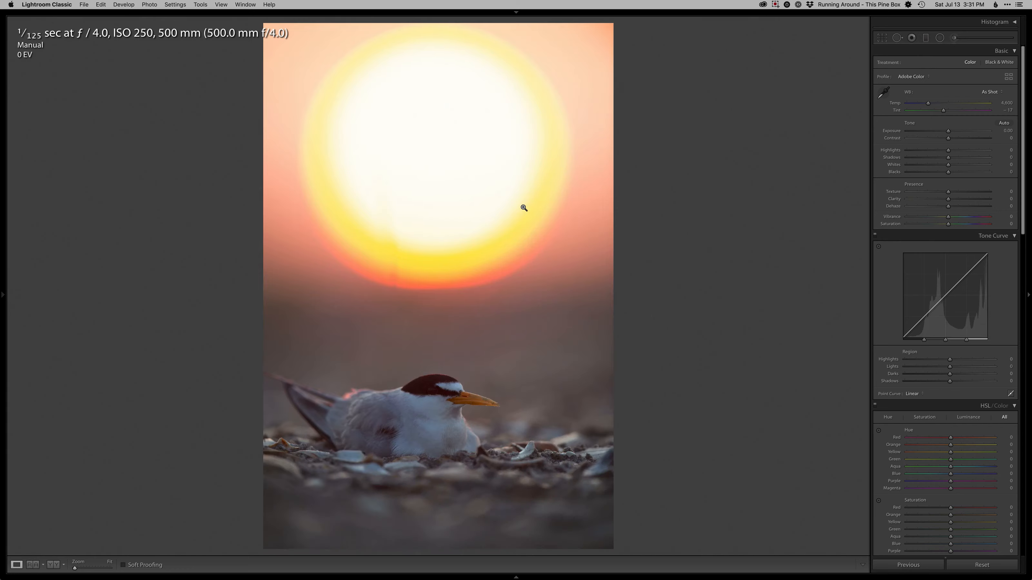
key(Right)
key(Right)
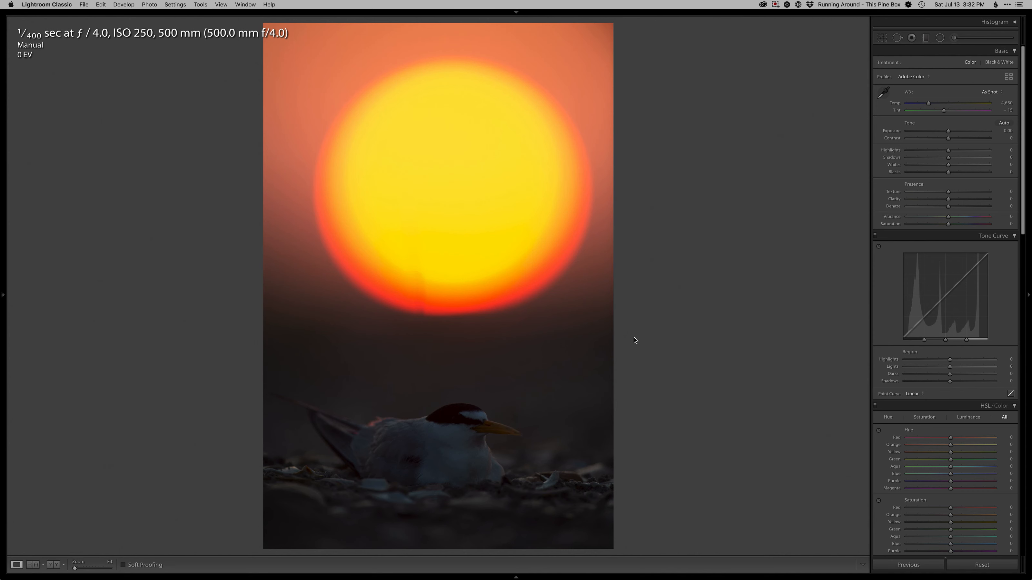
key(Right)
key(Right)
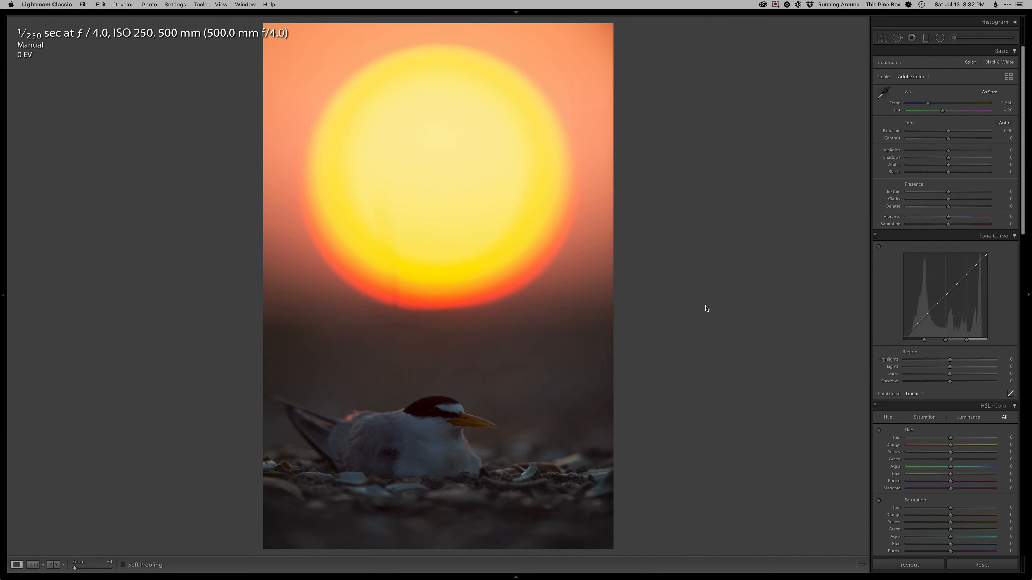
Set the white balance by sampling the bird's white plumage and raise the overall exposure to +0.60.
key(w)
click(429, 425)
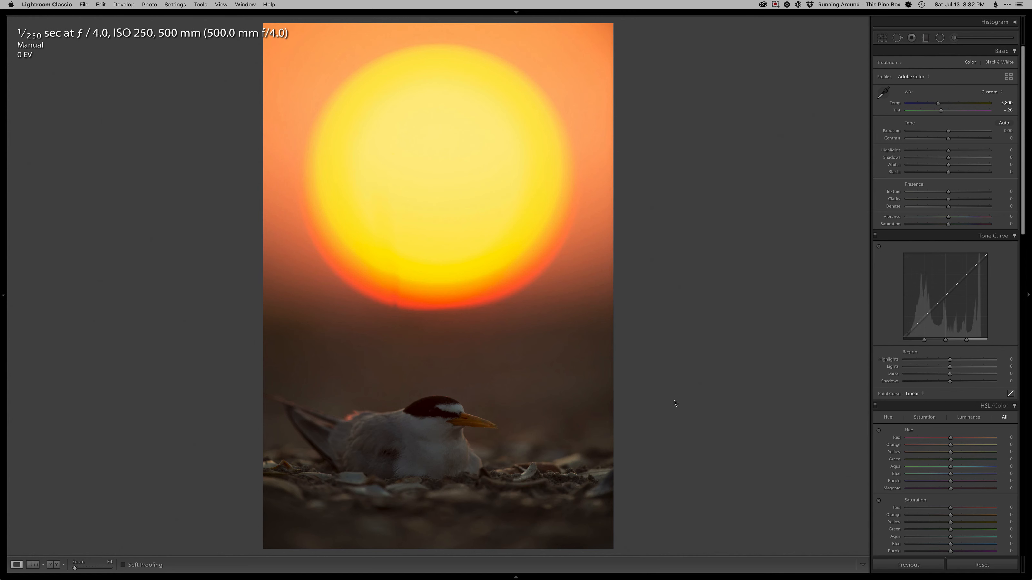
key(shift+equal)
key(shift+equal)
key(shift+equal)
key(shift+equal)
key(shift+equal)
key(shift+equal)
key(shift+equal)
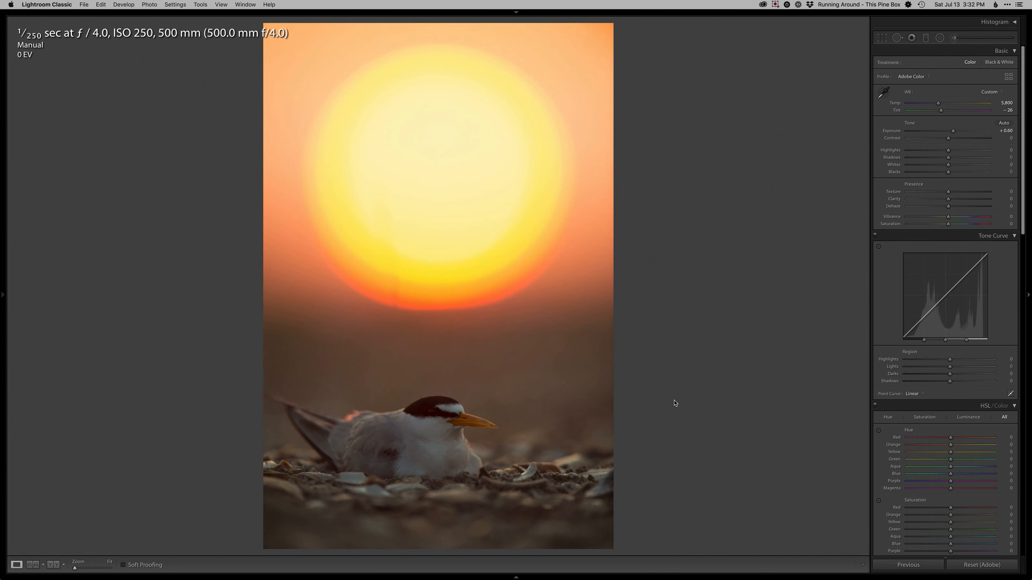
Set the exposure to +0.70, the tone curve lights to +20, shadows to +20 and blacks to -20.
key(shift+equal)
key(shift+equal)
key(shift+equal)
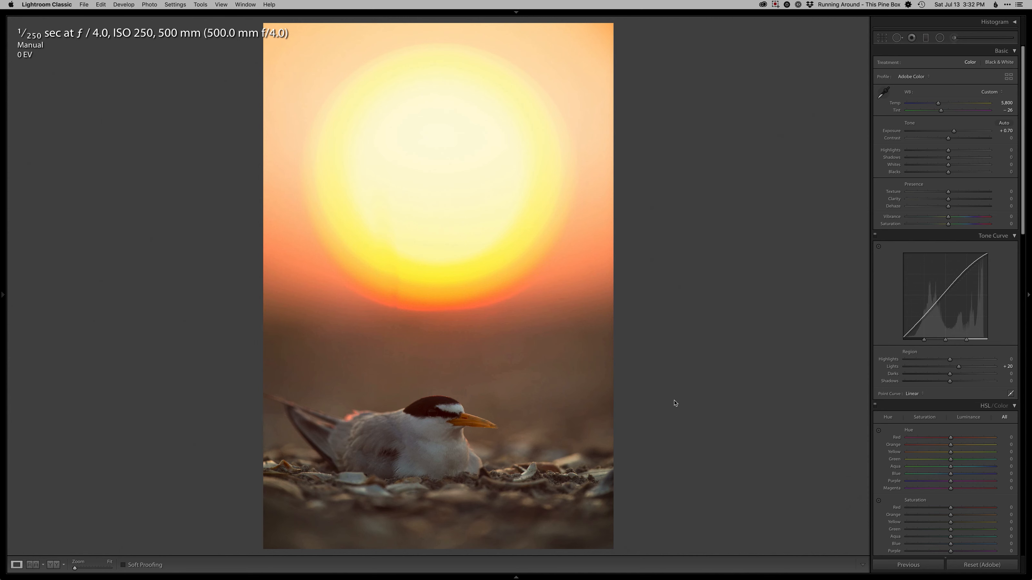
key(shift+equal)
key(shift+equal)
key(shift+equal)
key(shift+equal)
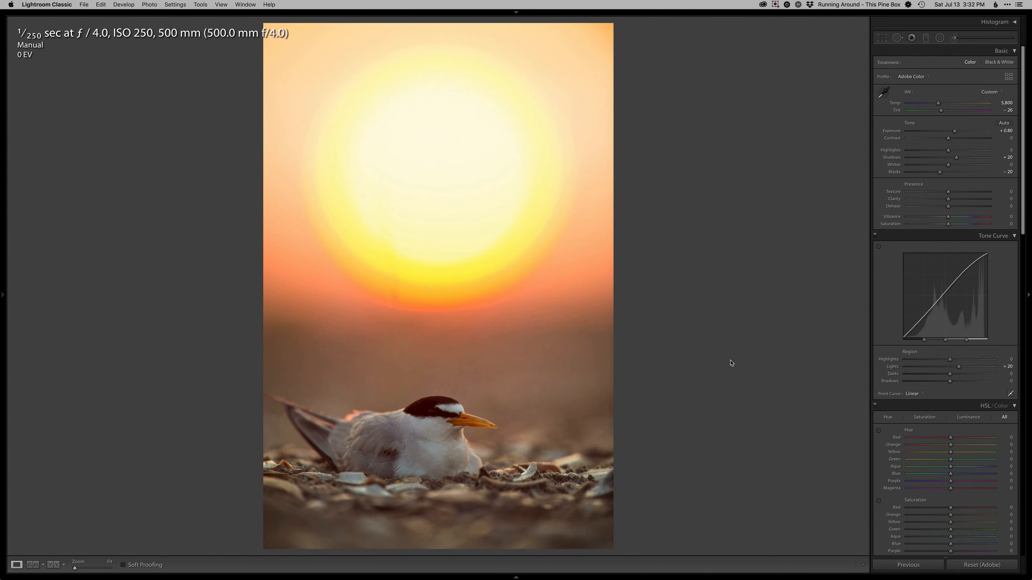
key(minus)
Draw a graduated filter from the sun's lower part down to above the bird, with exposure -0.70 and highlights -51.
key(m)
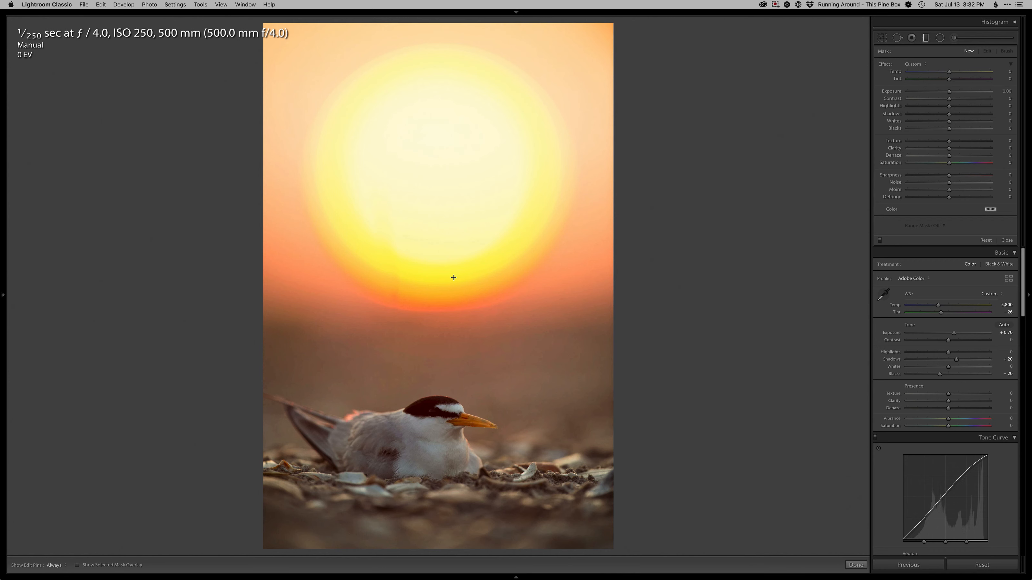
drag(444, 280, 444, 359)
drag(951, 91, 946, 92)
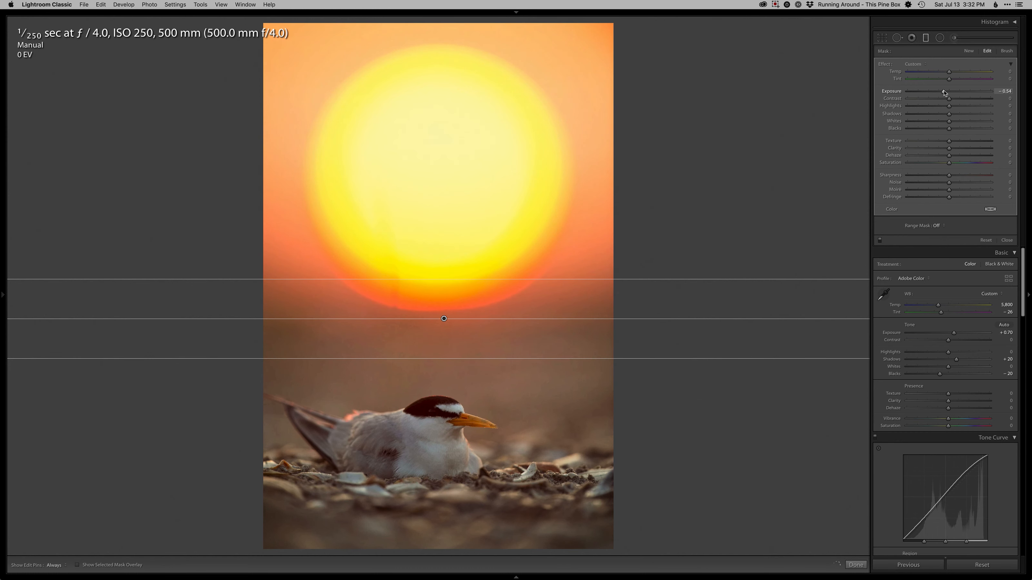
drag(949, 106, 928, 106)
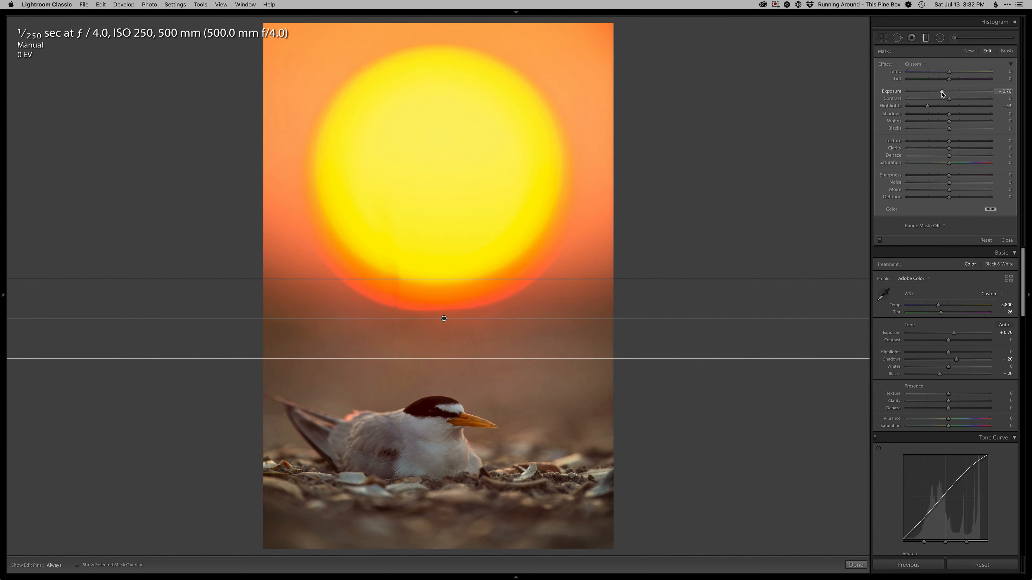
Widen the graduated filter's transition and shift it slightly upward below the sun's lower edge.
drag(472, 362, 472, 387)
drag(474, 281, 472, 273)
mouse_move(444, 329)
mouse_down()
mouse_move(444, 353)
mouse_move(442, 317)
mouse_up()
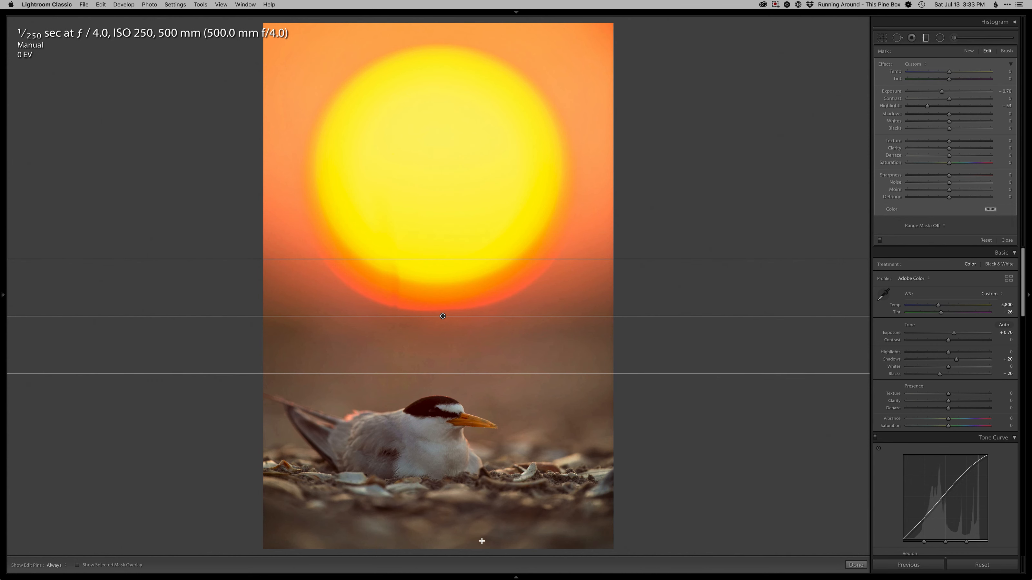
Add a second graduated filter from the upper sun to its lower edge, with exposure -0.27 and highlights -14.
drag(430, 137, 425, 308)
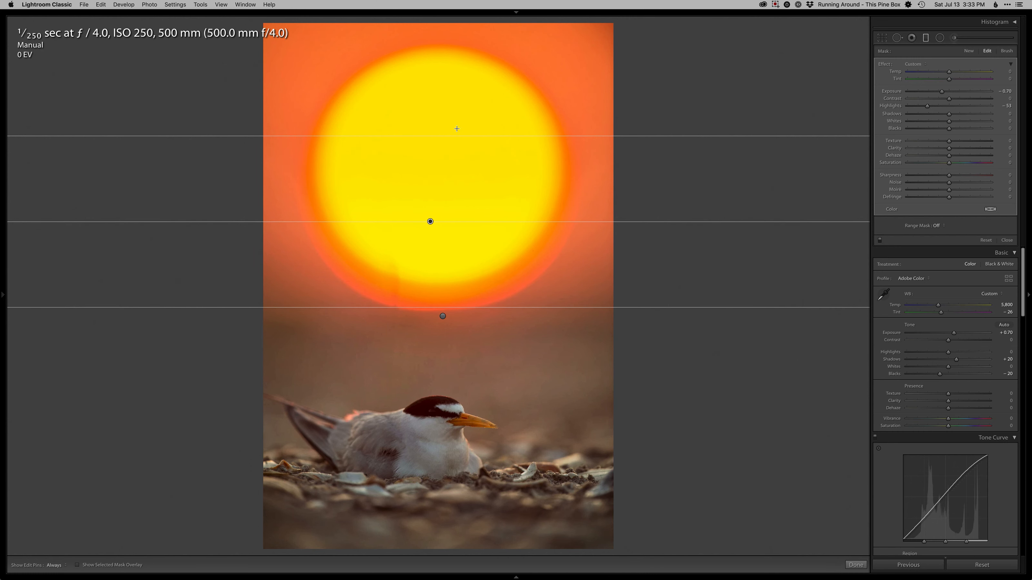
drag(458, 134, 456, 126)
drag(941, 91, 946, 92)
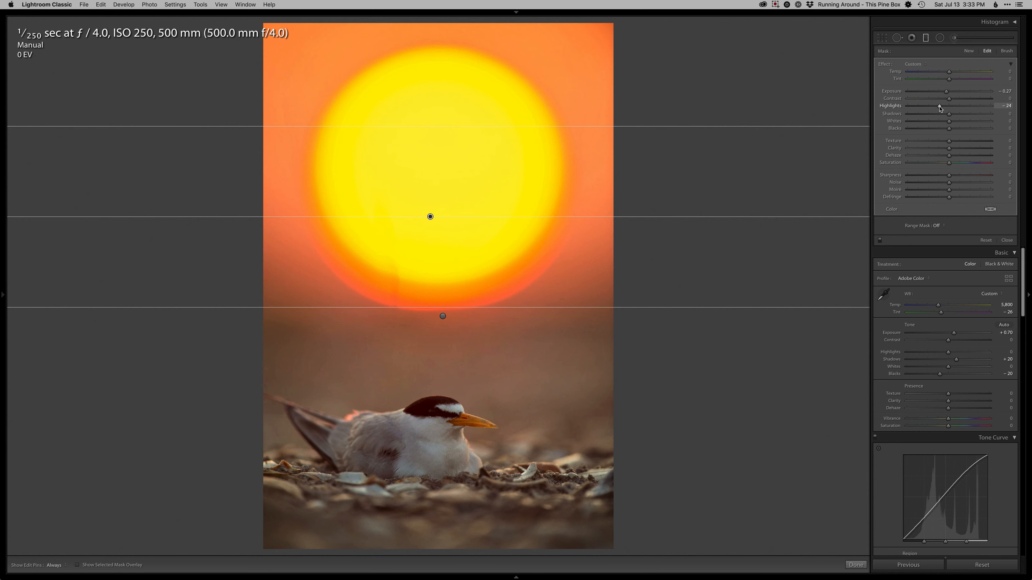
drag(943, 107, 945, 107)
Add a third graduated filter rising from the photo's bottom edge over the shells, with exposure -0.27 and highlights -14, and finish filtering.
drag(437, 534, 437, 481)
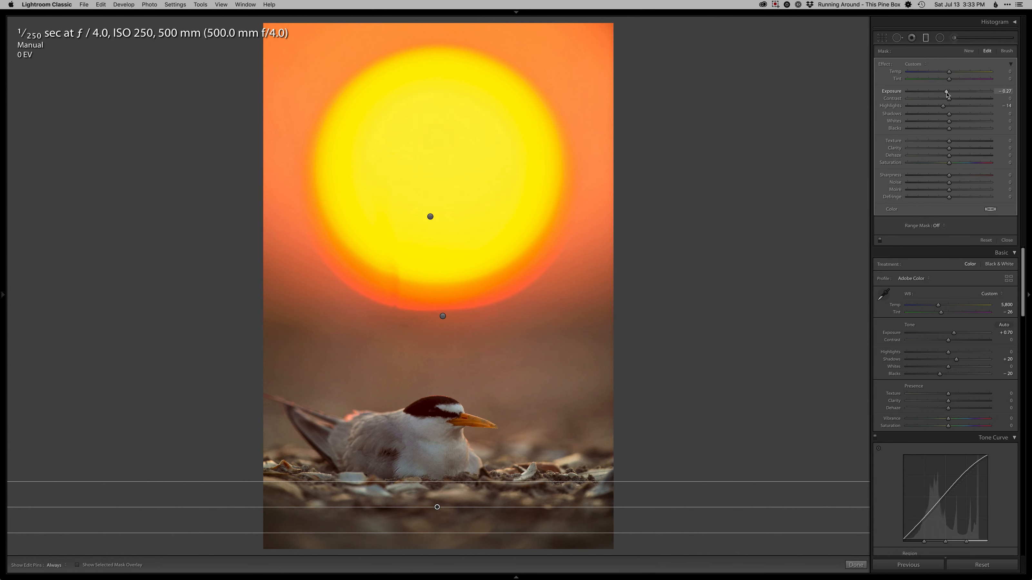
key(m)
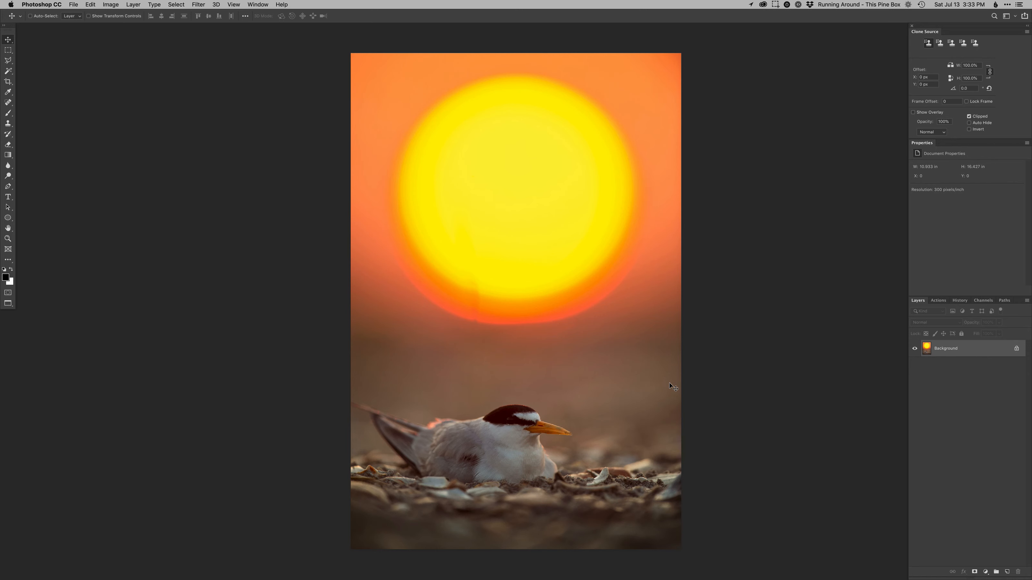
In Photoshop, add an empty layer named Retouch above the Background and inspect the area below the sun at 100%.
key(alt+shift+super+n)
key(super+1)
drag(308, 503, 472, 421)
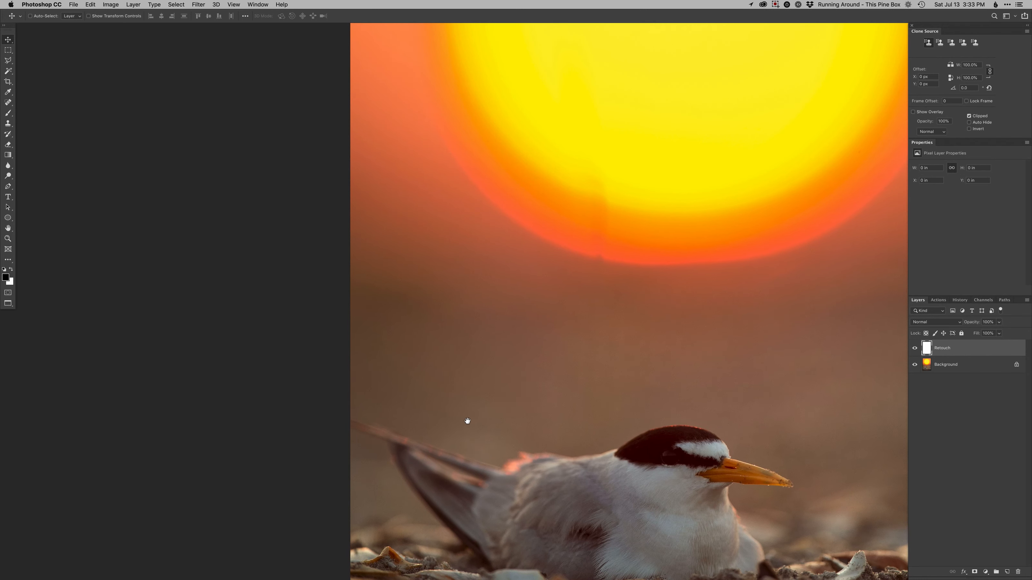
mouse_move(505, 385)
mouse_down()
mouse_move(422, 512)
mouse_move(488, 382)
mouse_up()
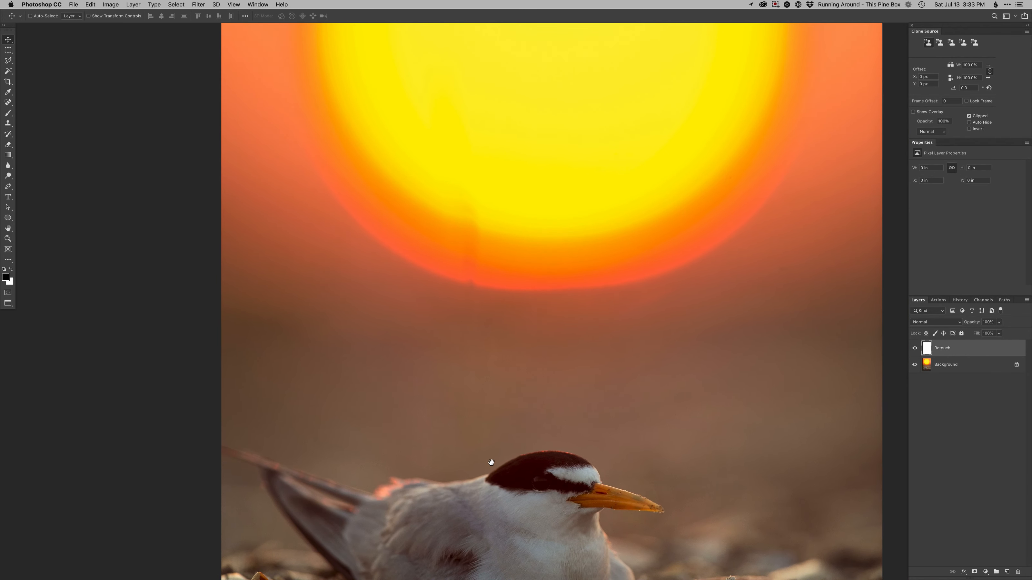
drag(486, 456, 483, 314)
drag(480, 385, 478, 532)
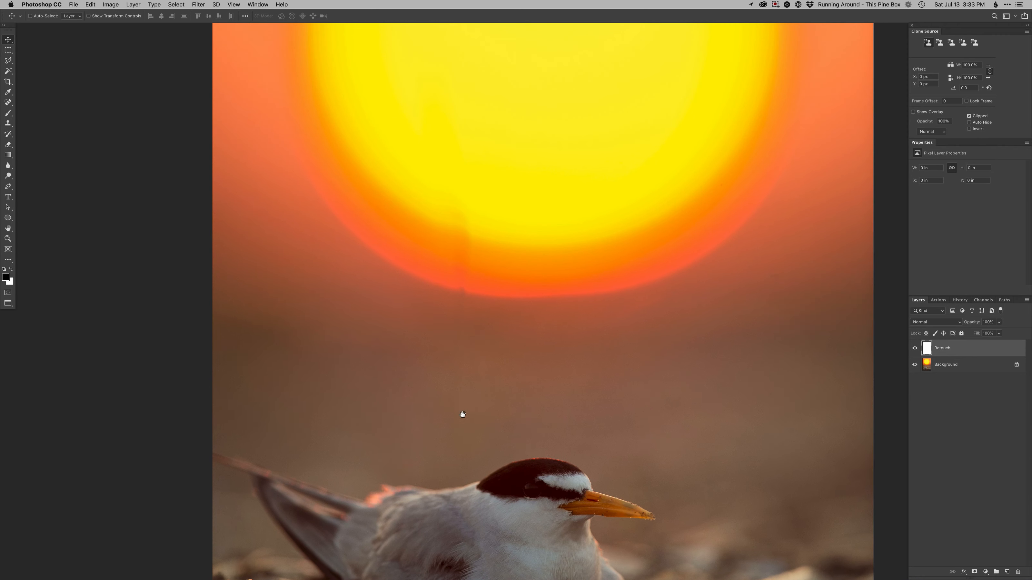
Clone out the dark vertical streak between the sun's lower edge and the bird on the Retouch layer.
key(s)
alt+click(437, 396)
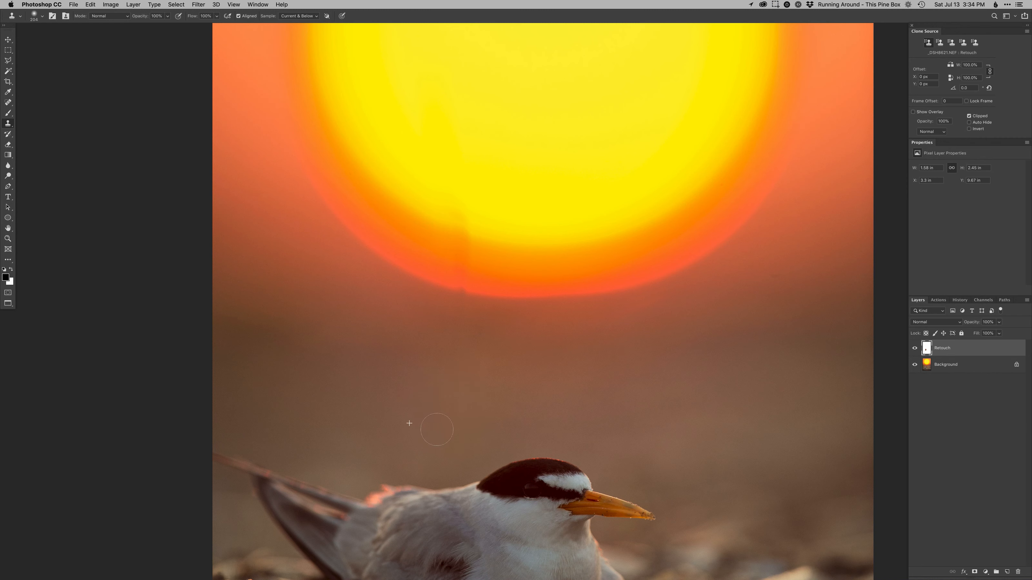
drag(461, 454, 462, 453)
mouse_move(455, 401)
mouse_down()
mouse_move(456, 452)
mouse_move(446, 391)
mouse_move(442, 449)
mouse_move(469, 421)
mouse_move(457, 343)
mouse_move(479, 354)
mouse_move(429, 341)
mouse_move(451, 370)
mouse_move(473, 365)
mouse_move(447, 381)
mouse_up()
alt+click(475, 400)
alt+click(429, 387)
mouse_move(457, 467)
mouse_down()
mouse_move(451, 353)
mouse_move(493, 420)
mouse_up()
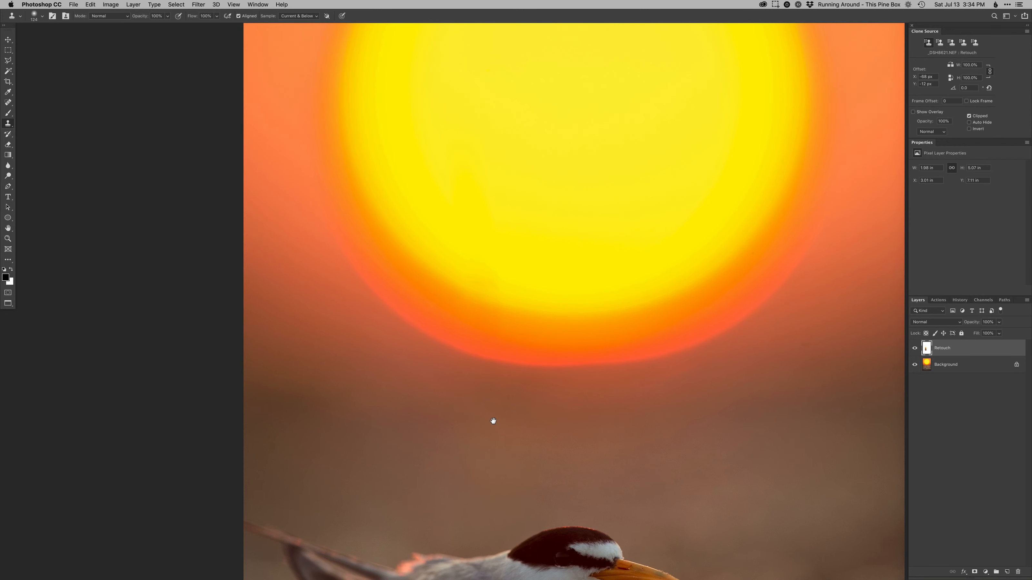
Clone over the remaining uneven patches just below the sun's lower rim using nearby clean background samples.
alt+click(495, 394)
mouse_move(475, 307)
mouse_down()
mouse_move(481, 281)
mouse_move(496, 284)
mouse_up()
key(super+minus)
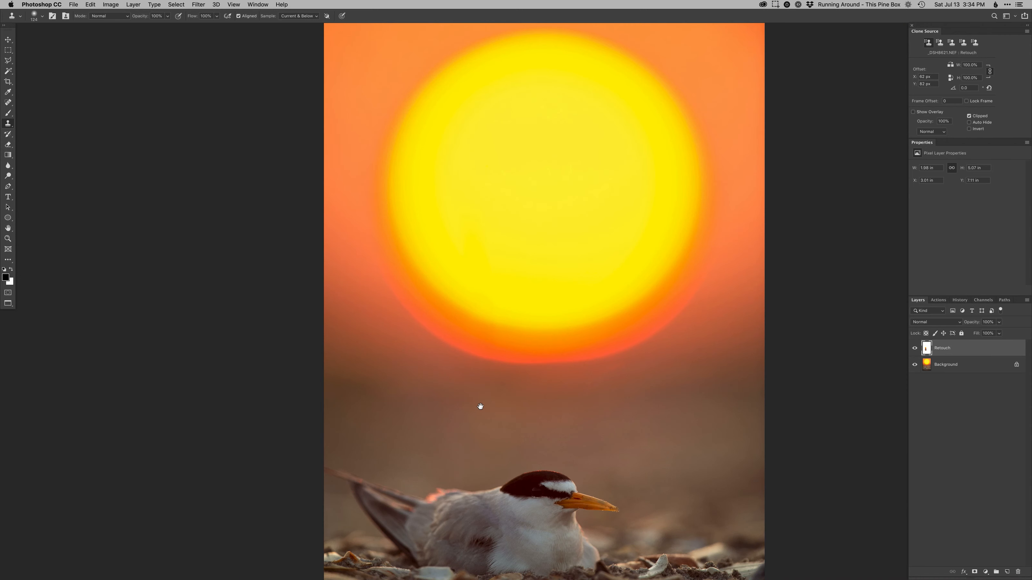
mouse_move(485, 340)
mouse_down()
mouse_move(474, 341)
mouse_move(497, 360)
mouse_up()
alt+click(493, 359)
click(457, 356)
mouse_move(453, 433)
mouse_down()
mouse_move(449, 360)
mouse_move(477, 436)
mouse_move(517, 464)
mouse_up()
Clone out the blotches in the background around the bird's tail tip, resampling clean tone on both sides.
super+click(384, 435)
mouse_move(376, 422)
mouse_down()
mouse_move(359, 426)
mouse_move(365, 451)
mouse_move(356, 431)
mouse_move(364, 437)
mouse_up()
alt+click(369, 424)
alt+click(362, 447)
alt+click(367, 423)
alt+click(368, 442)
alt+click(360, 424)
alt+click(361, 444)
Add a mask to the Retouch layer and paint it black with a soft round brush over the tail tip.
key(super+shift+m)
key(b)
right_click(395, 430)
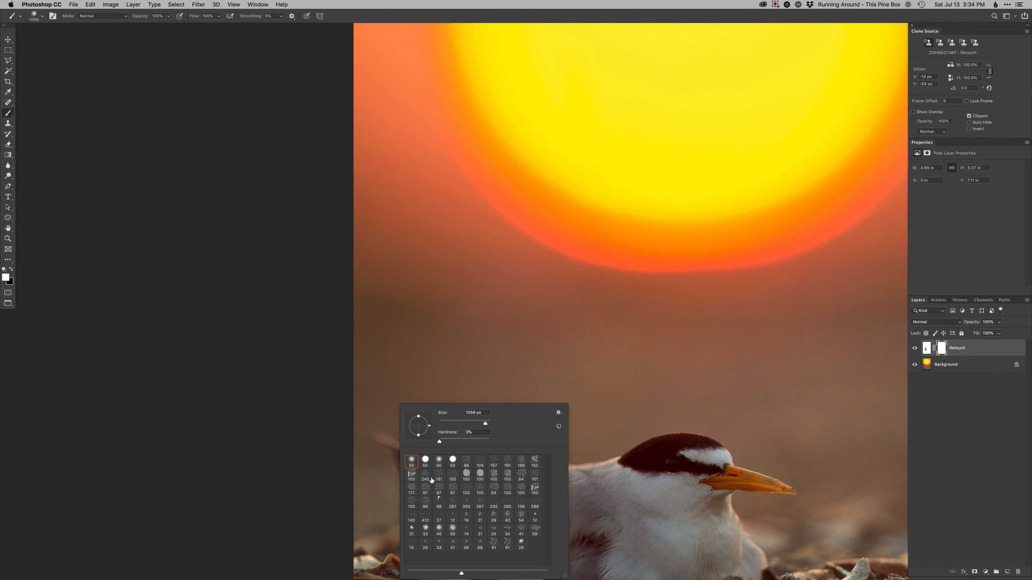
double_click(439, 459)
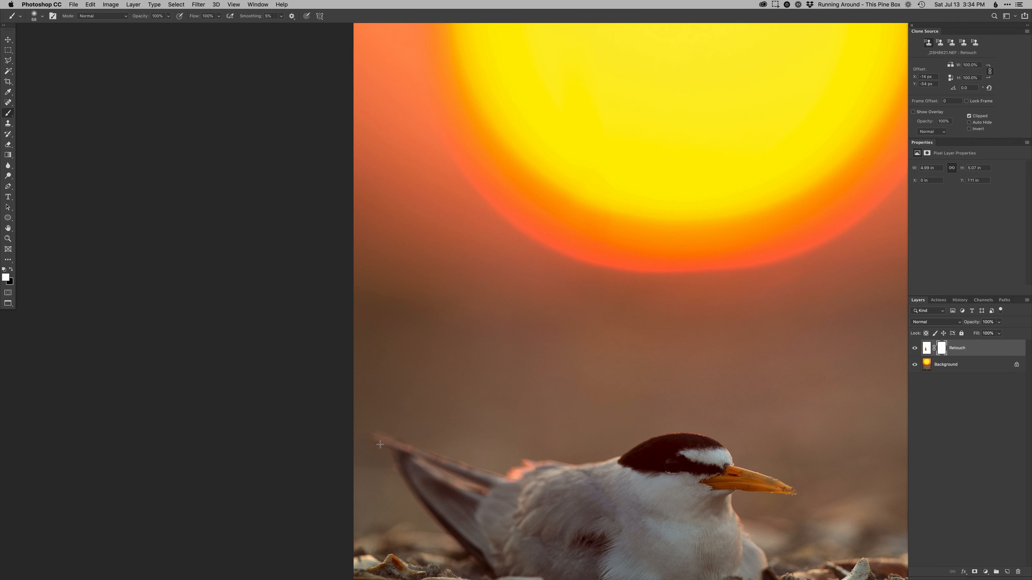
key(x)
mouse_move(378, 438)
mouse_down()
mouse_move(368, 438)
mouse_move(381, 438)
mouse_up()
key(super+0)
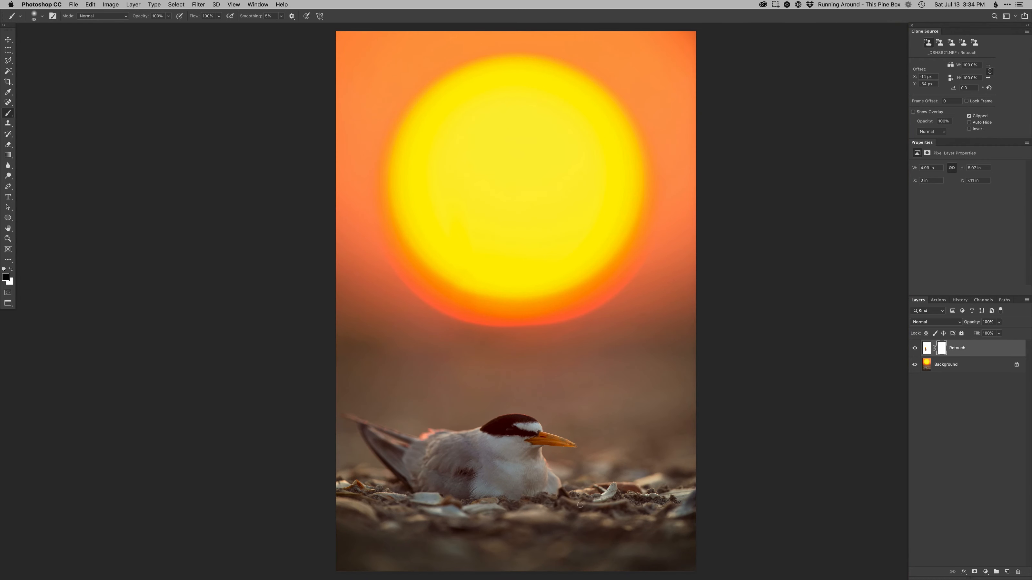
key(super+z)
Add a Burn curves layer with a black mask and paint white with a large soft brush to darken the foreground.
key(F2)
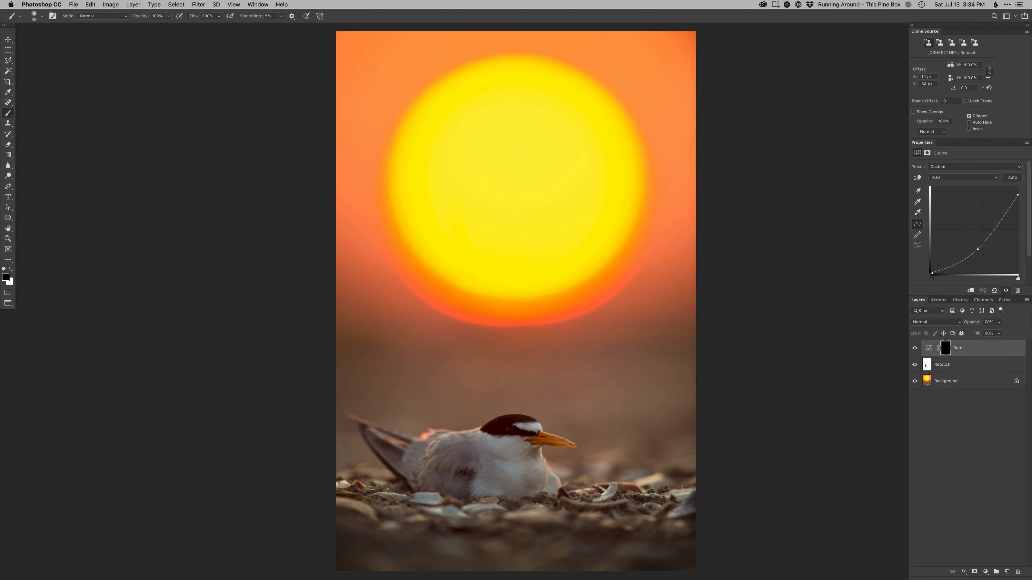
right_click(545, 509)
double_click(557, 460)
mouse_move(511, 511)
mouse_down()
mouse_move(501, 473)
mouse_move(546, 484)
mouse_up()
key(x)
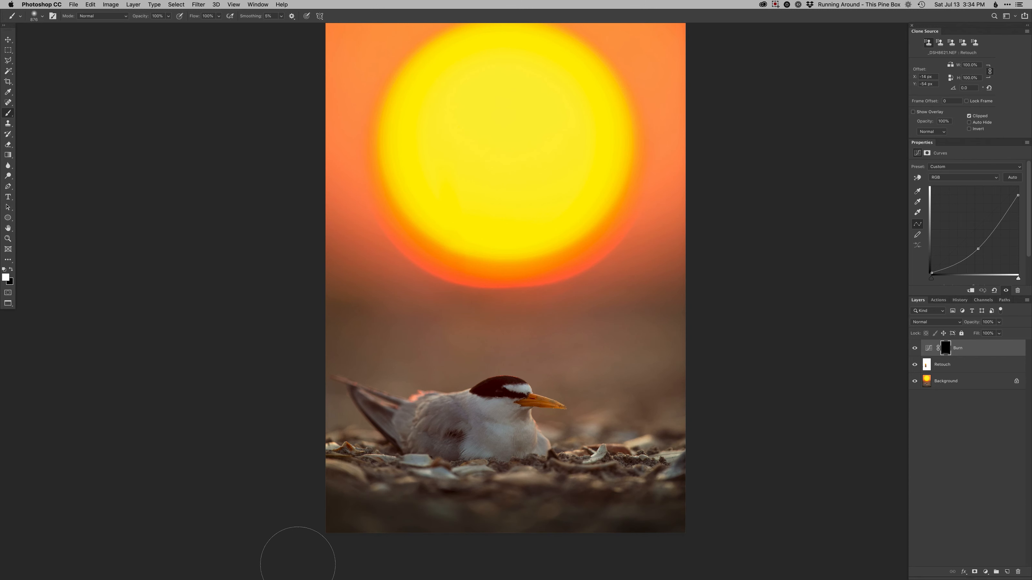
drag(549, 449, 550, 487)
ctrl+alt+drag(665, 509, 617, 506)
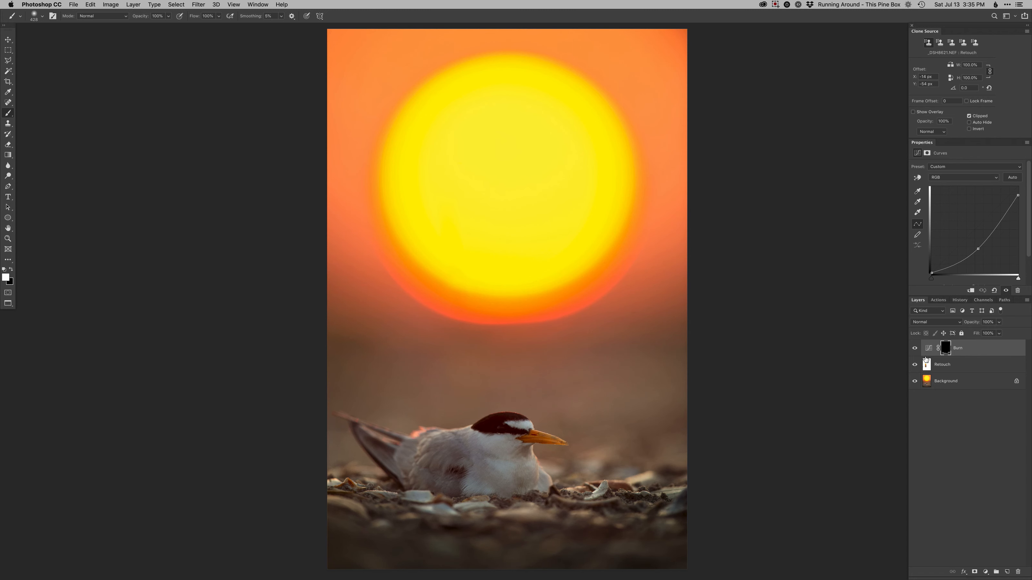
On the Retouch layer, clone out distractions in the blurred background to the right of the bird, above the shells.
click(928, 366)
key(s)
mouse_move(657, 493)
mouse_down()
mouse_move(686, 455)
mouse_move(675, 439)
mouse_move(671, 454)
mouse_move(676, 442)
mouse_move(695, 460)
mouse_up()
alt+click(671, 429)
alt+click(674, 423)
alt+click(562, 447)
drag(556, 453, 558, 455)
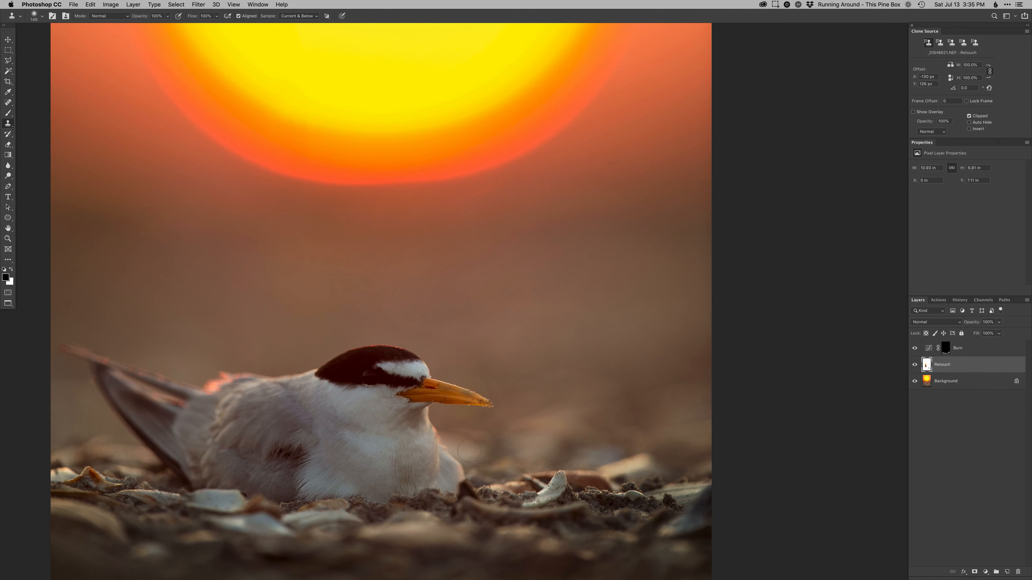
Add a Curves layer above Retouch with raised upper midtones and slightly lowered shadows, and invert its mask to black.
super+click(361, 402)
drag(377, 437, 463, 497)
key(super+m)
key(Return)
drag(984, 211, 974, 207)
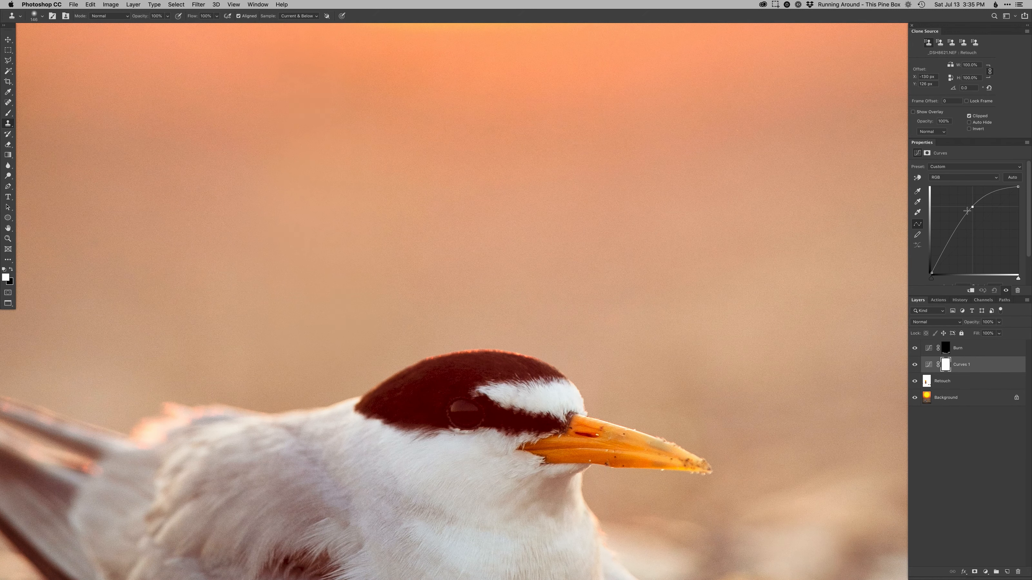
drag(947, 249, 947, 253)
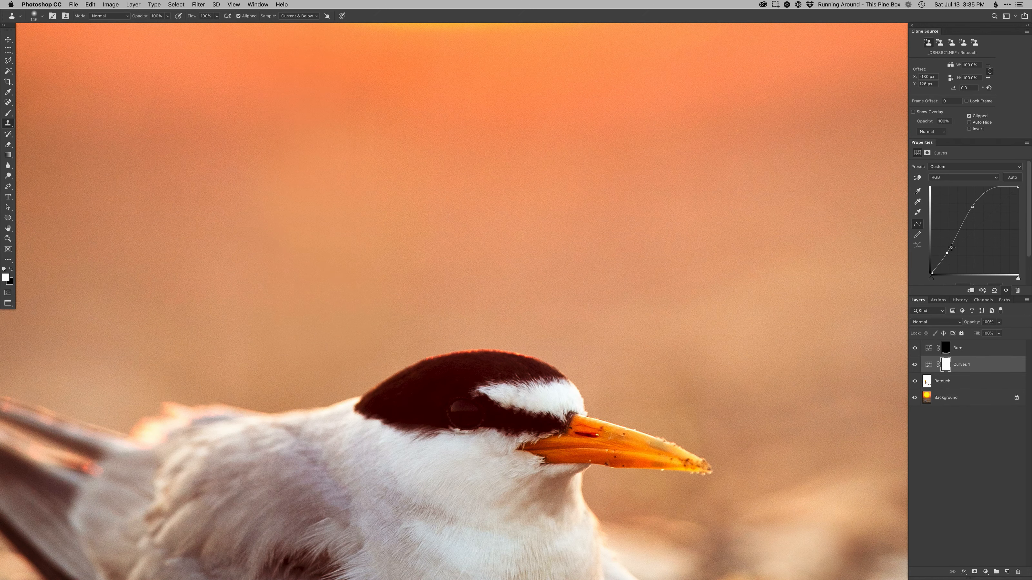
key(super+i)
Paint the Curves 1 mask white over the bird's eye with a small soft brush and compare the result on and off.
key(b)
right_click(441, 435)
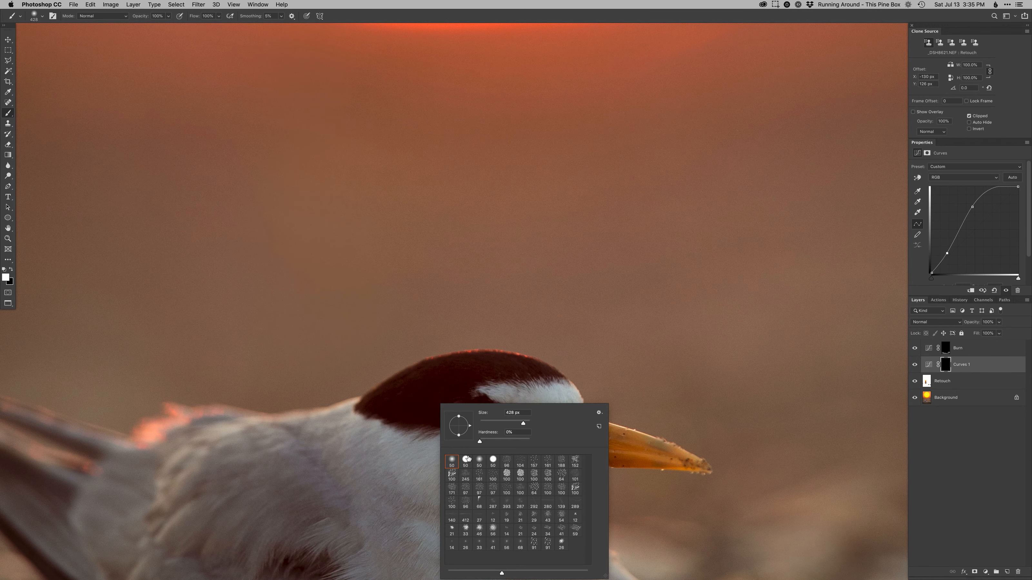
click(466, 457)
drag(412, 451, 450, 368)
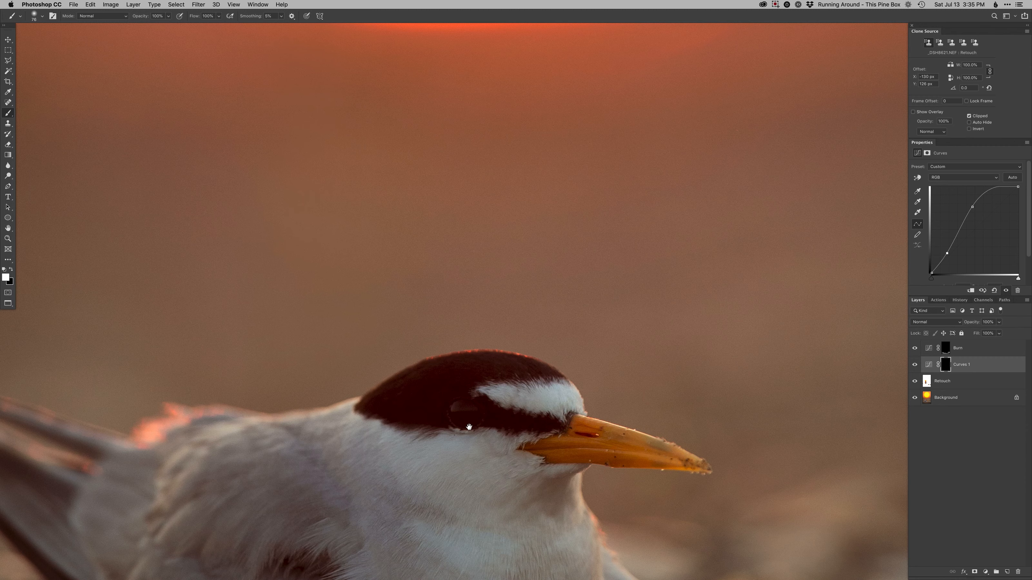
mouse_move(470, 416)
mouse_down()
mouse_move(441, 415)
mouse_move(474, 411)
mouse_up()
key(x)
key(x)
key(super+0)
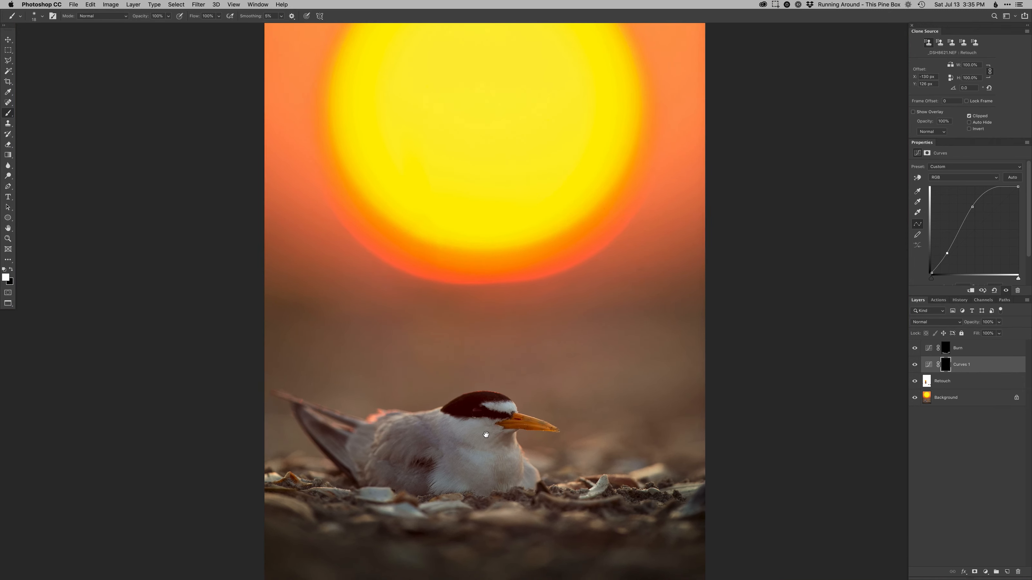
click(915, 367)
click(915, 367)
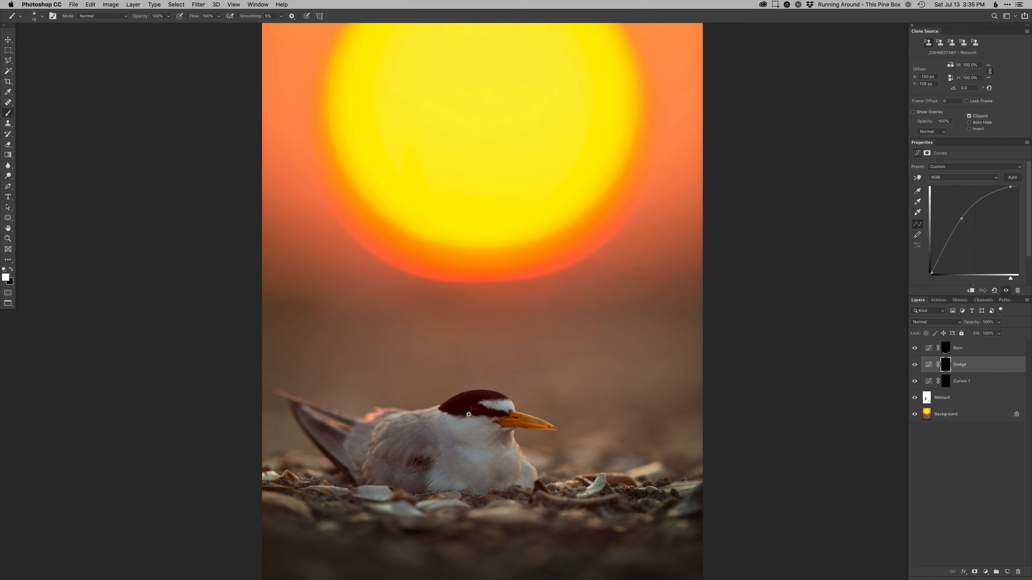
Add a Dodge curves layer above Curves 1 and paint its mask over the eye to brighten it, touching up with black.
drag(462, 411, 482, 452)
ctrl+alt+drag(494, 401, 491, 401)
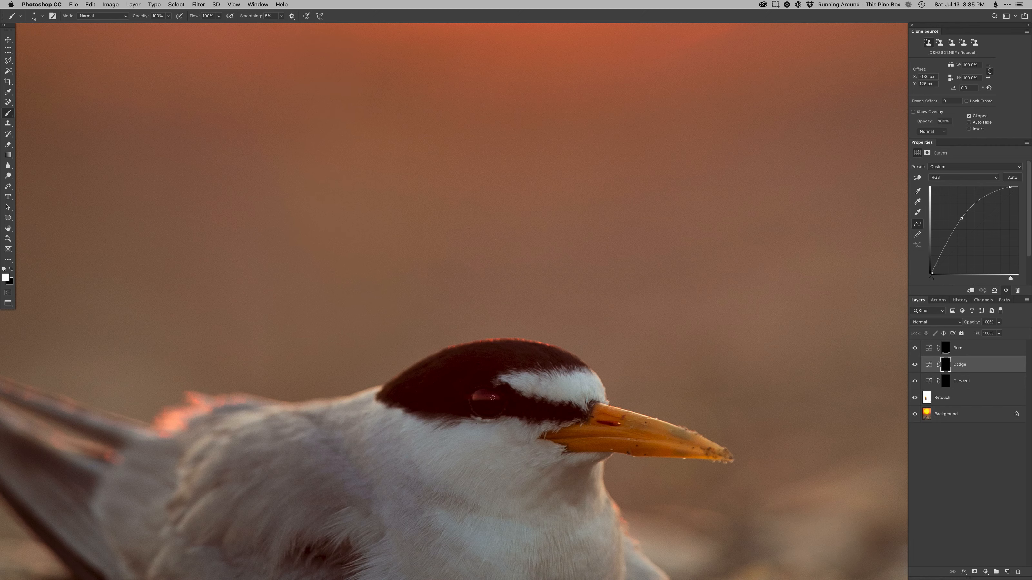
key(x)
mouse_move(494, 408)
ctrl+alt+mouse_down()
mouse_move(506, 412)
mouse_move(515, 395)
ctrl+alt+mouse_up()
alt+click(487, 410)
alt+click(486, 410)
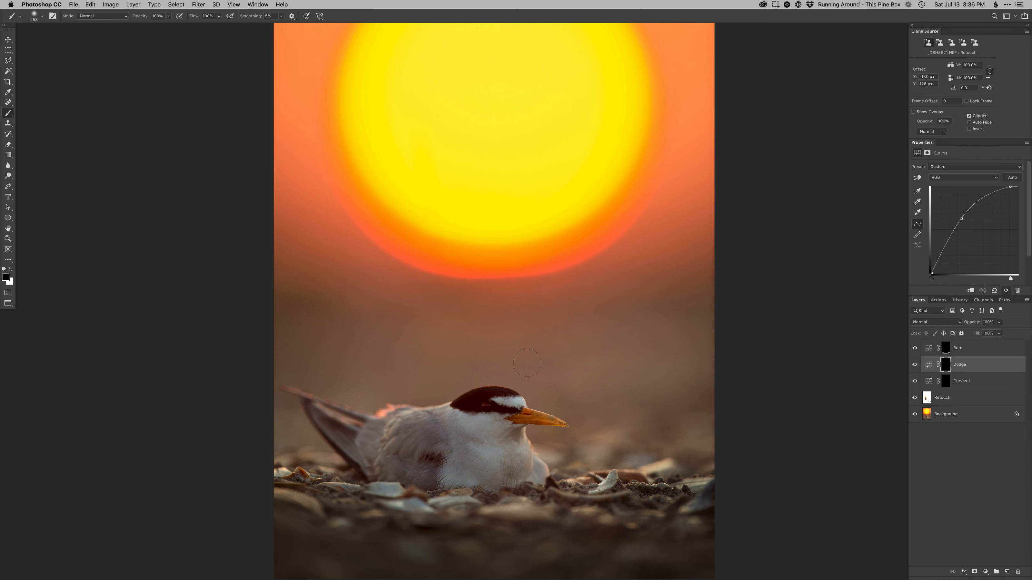
Set the Curves 1 and Dodge layers to Luminosity blending and compare Curves 1 on and off.
key(v)
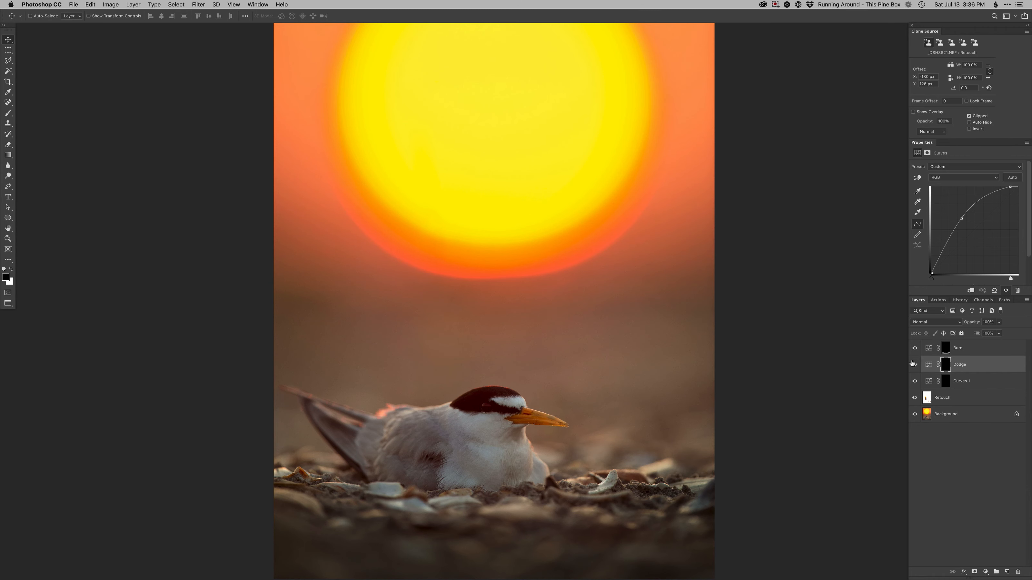
click(922, 374)
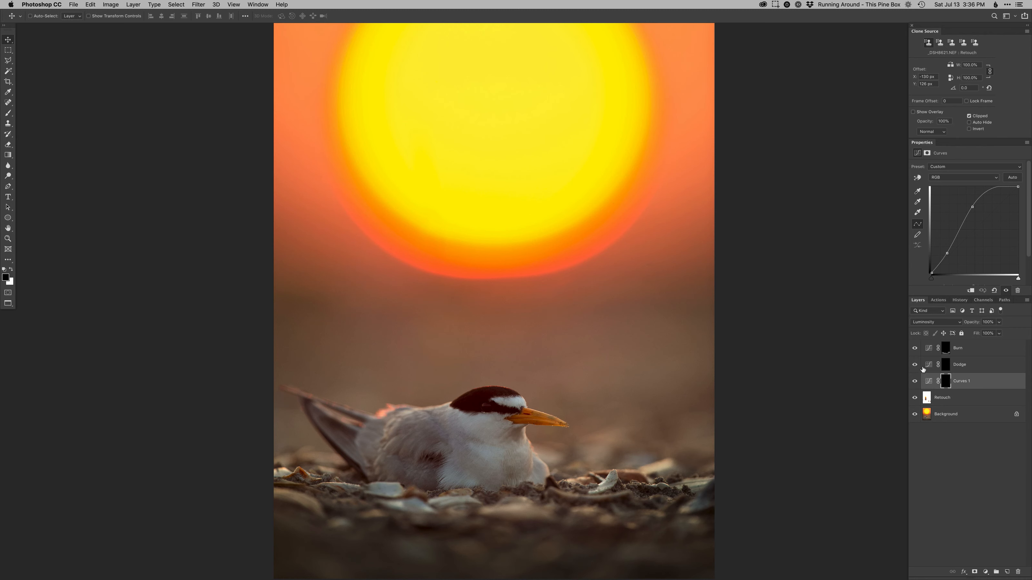
click(914, 380)
click(914, 380)
click(931, 366)
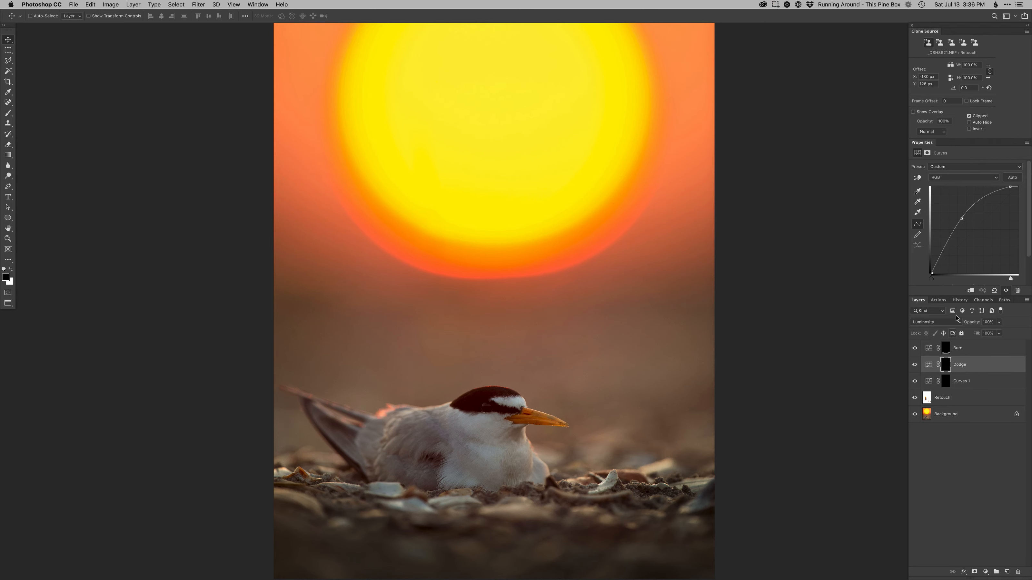
Refine the Dodge mask over the bird's eye with small white and black brush strokes and compare the eye adjustments on and off.
key(b)
super+click(491, 408)
super+click(490, 409)
drag(480, 402, 471, 381)
key(x)
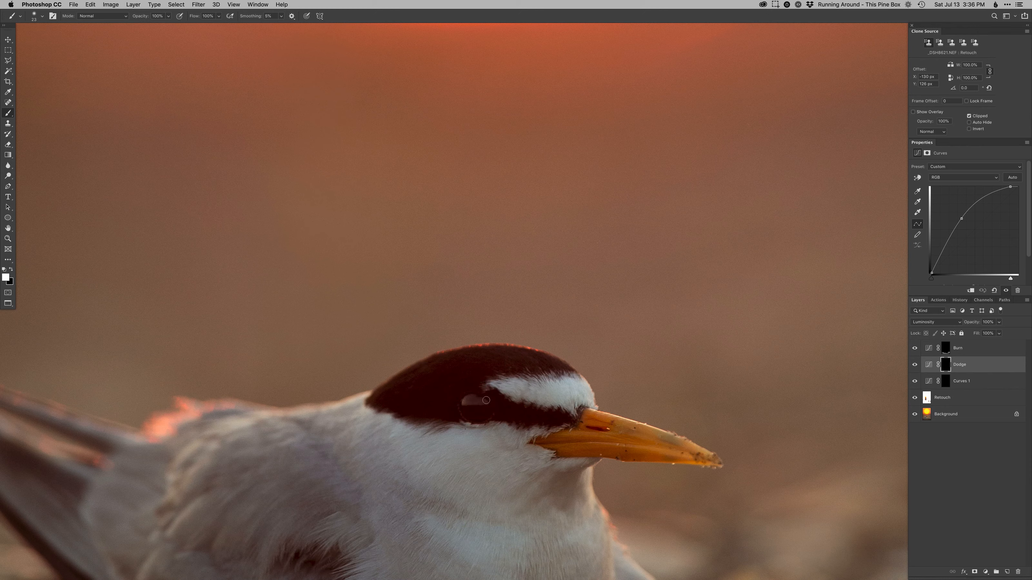
key(x)
drag(490, 408, 491, 408)
key(super+0)
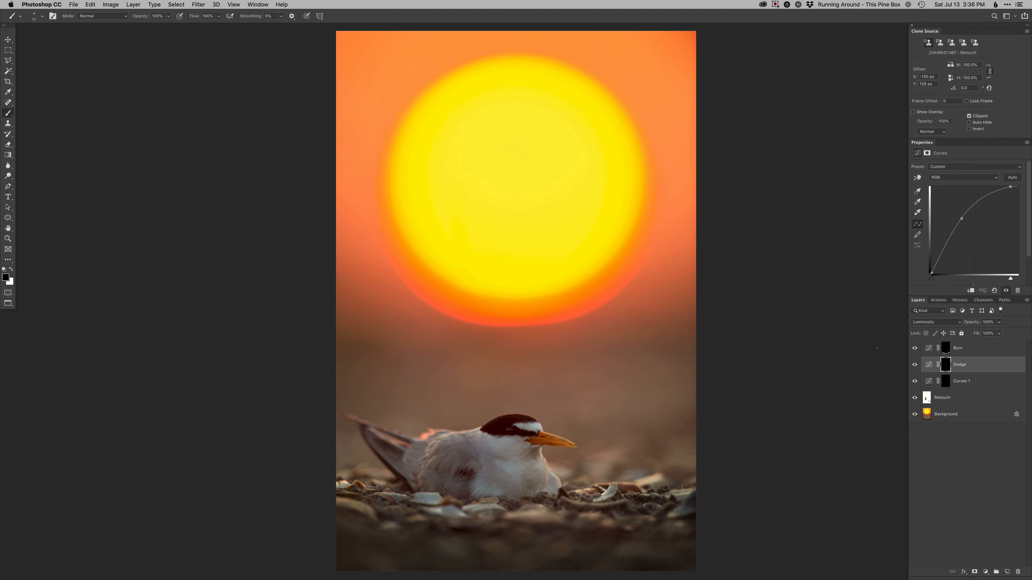
drag(914, 364, 911, 389)
Add a Curves layer above Dodge and lower the midpoint of its Green channel slightly.
key(super+m)
key(Return)
key(alt+4)
drag(980, 227, 979, 229)
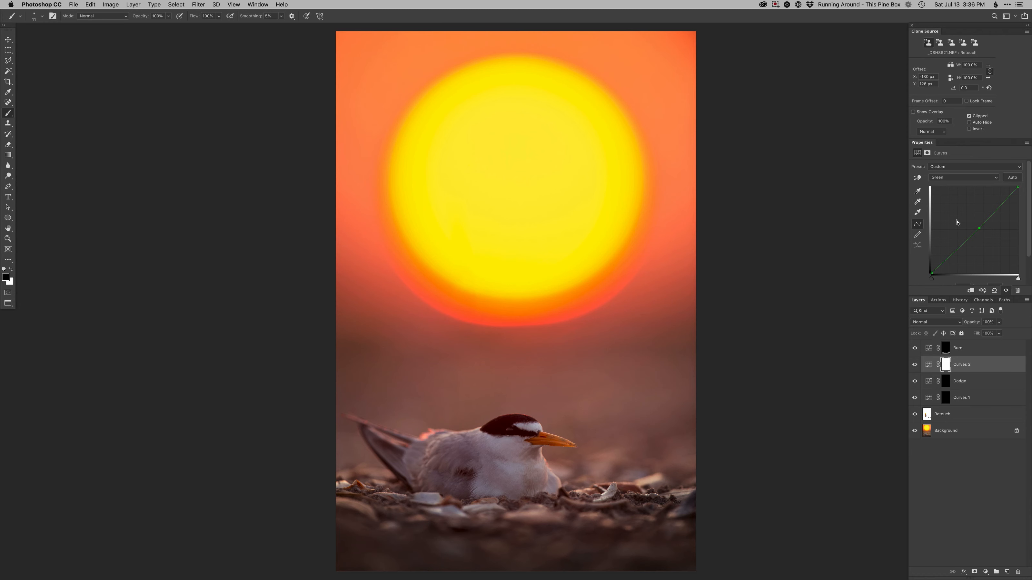
Draw a white-to-black gradient on the Curves 2 mask from the sun's lower edge down toward the bird, and reduce the layer's opacity.
key(super+minus)
key(g)
key(x)
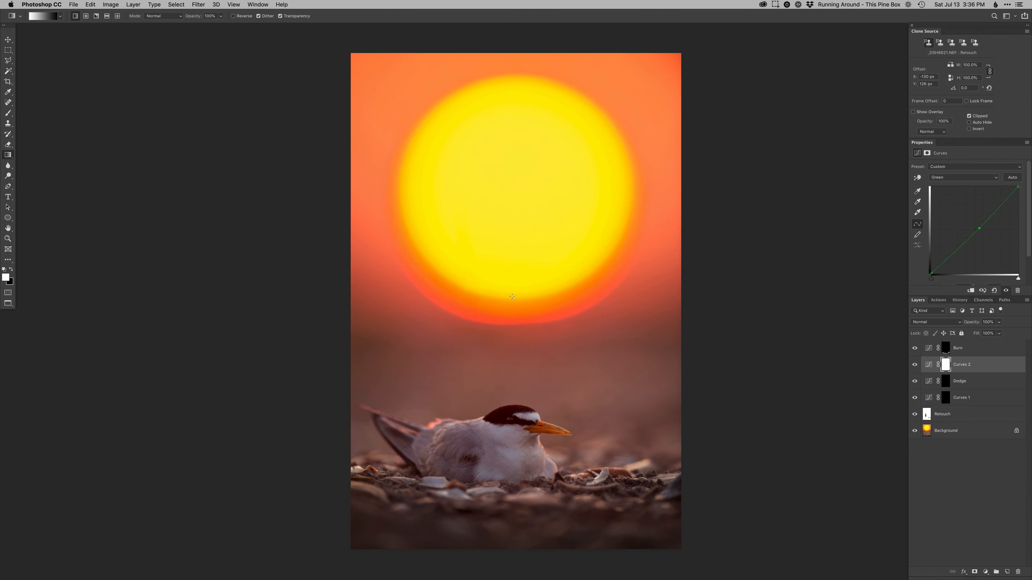
drag(511, 294, 512, 363)
click(914, 365)
click(915, 365)
key(v)
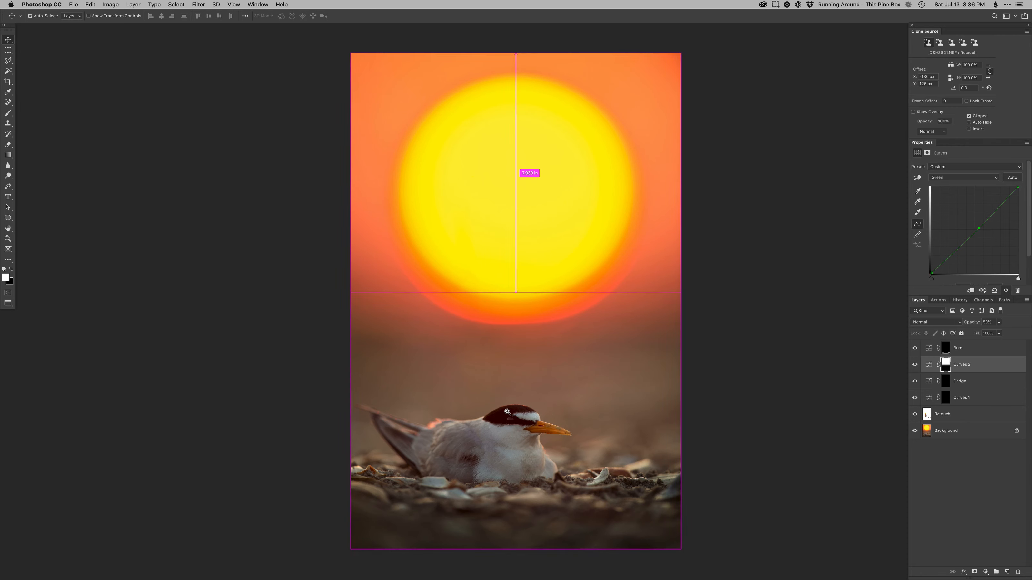
Add a Hue/Saturation layer above Curves 2, sample the bird's cap to set Reds saturation to -97, and invert the mask.
super+click(508, 415)
super+click(508, 415)
super+click(508, 415)
super+click(508, 416)
key(super+u)
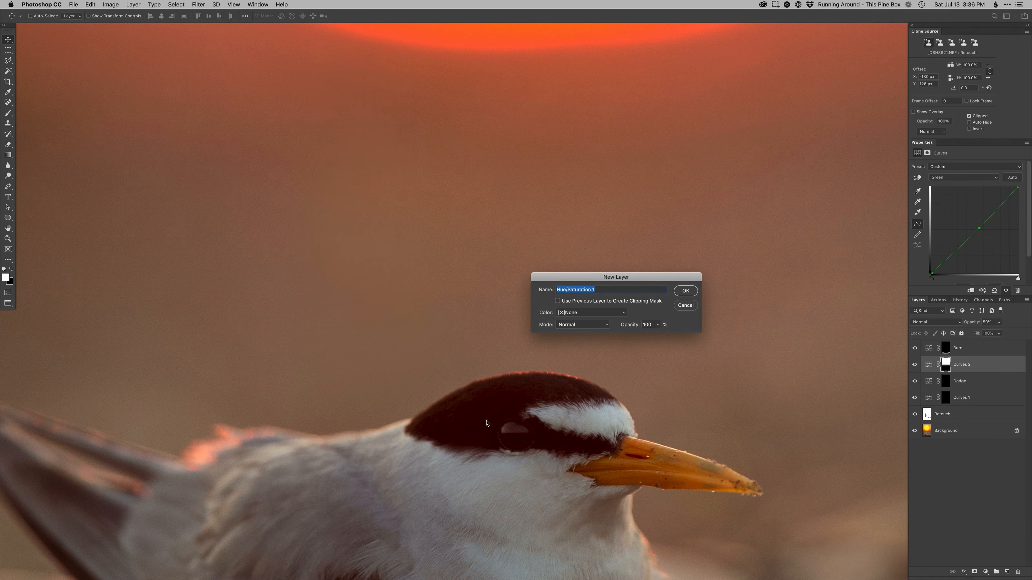
key(Return)
click(916, 178)
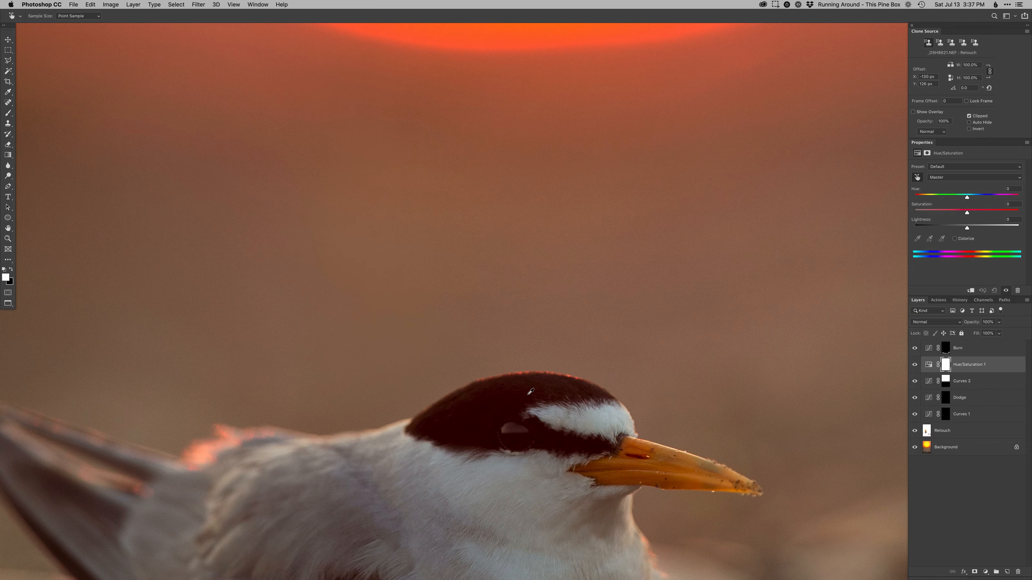
drag(532, 390, 491, 399)
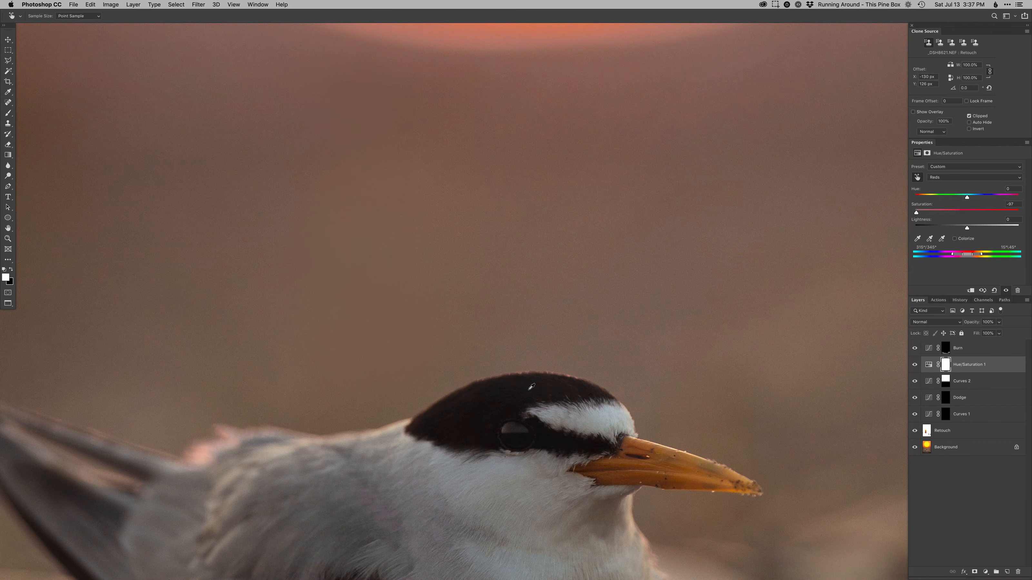
key(super+i)
Paint the Hue/Saturation mask white over the bird's dark cap with a soft round brush.
key(b)
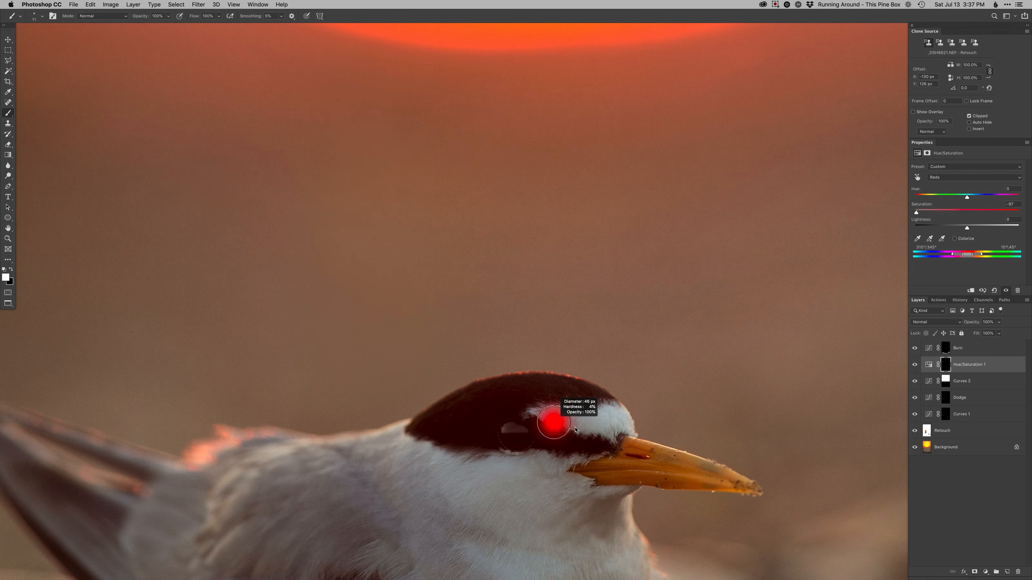
right_click(554, 423)
drag(538, 460, 554, 460)
drag(585, 400, 426, 440)
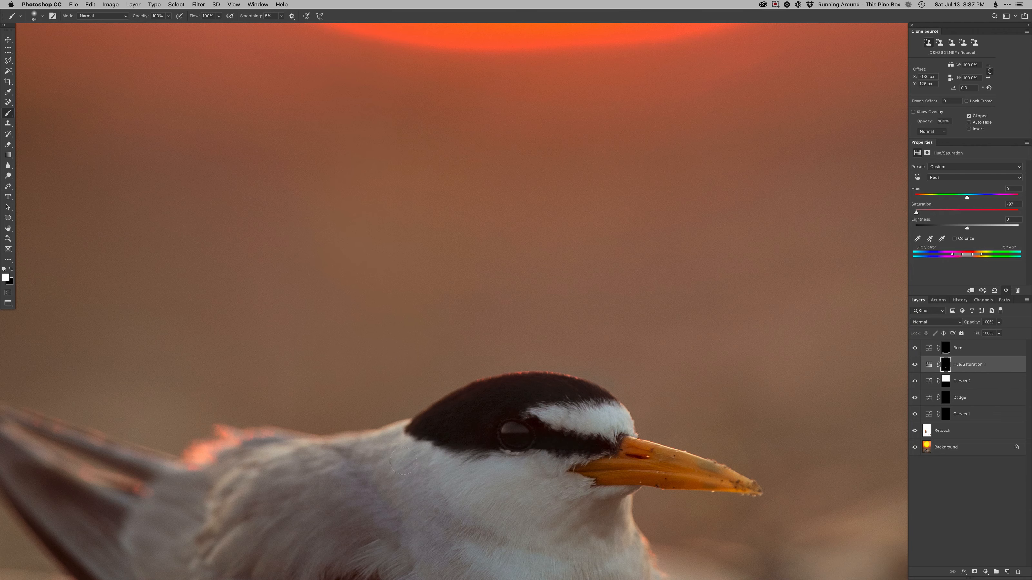
Refine the Hue/Saturation mask along the cap's upper rim, painting black on the glowing edge and white inside the cap.
super+click(549, 443)
key(x)
drag(610, 376, 603, 376)
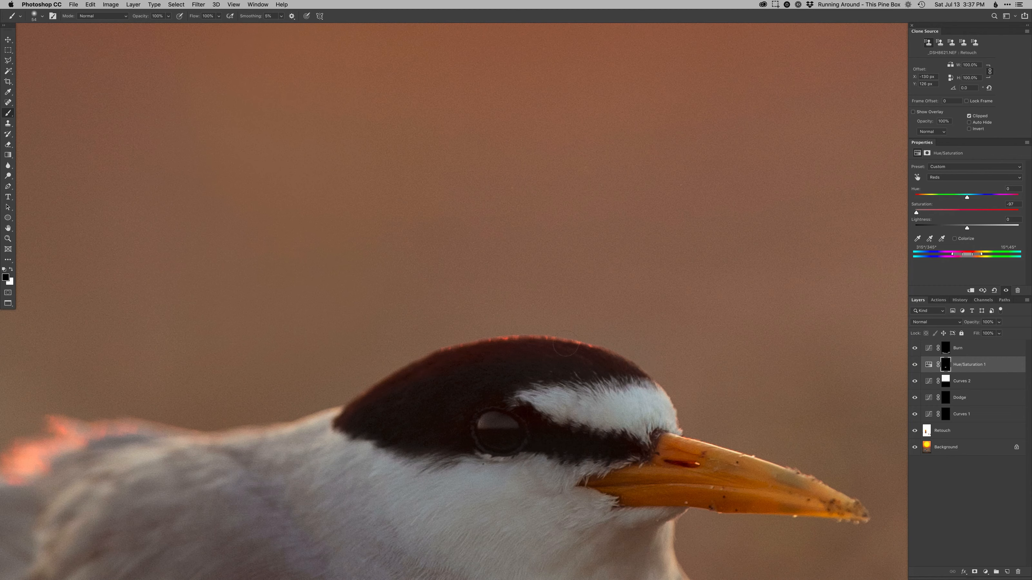
drag(618, 376, 610, 376)
key(x)
drag(580, 378, 622, 379)
Paint the Hue/Saturation mask black over the bird's eye with a small soft brush to bring back its reddish color.
key(x)
drag(539, 447, 500, 419)
right_click(513, 455)
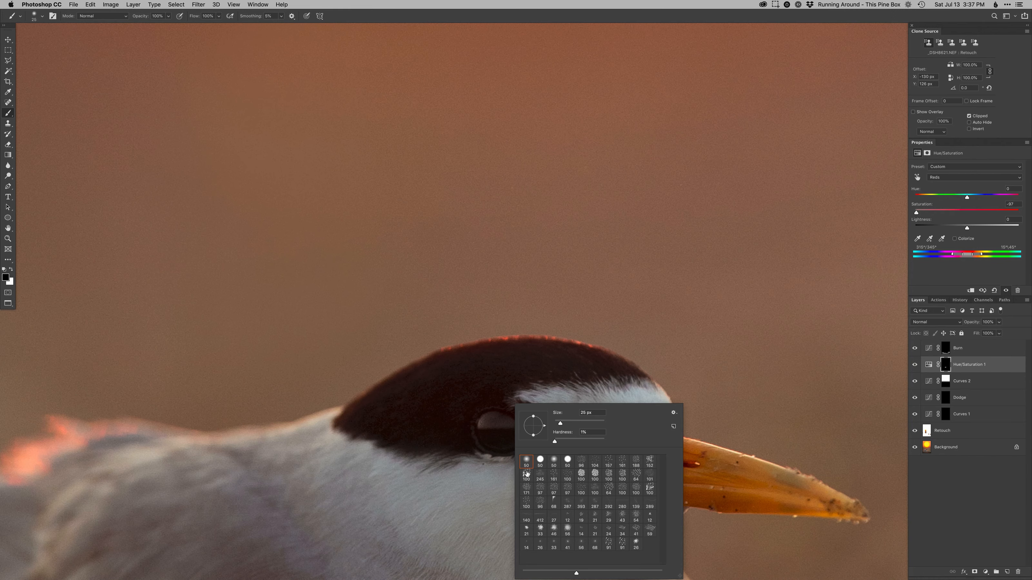
mouse_move(497, 442)
mouse_down()
mouse_move(504, 424)
mouse_move(486, 429)
mouse_move(508, 426)
mouse_move(489, 436)
mouse_up()
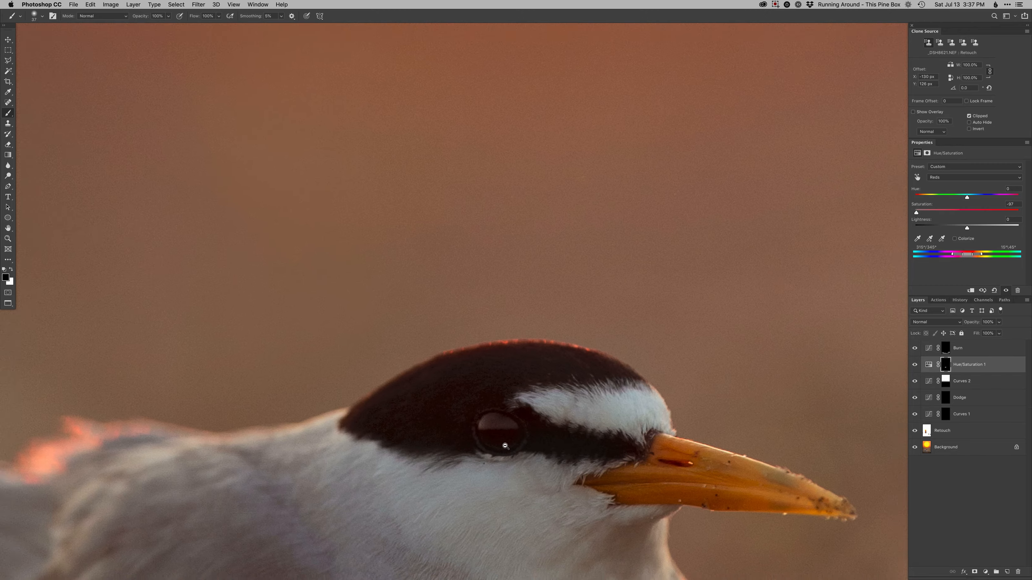
key(super+0)
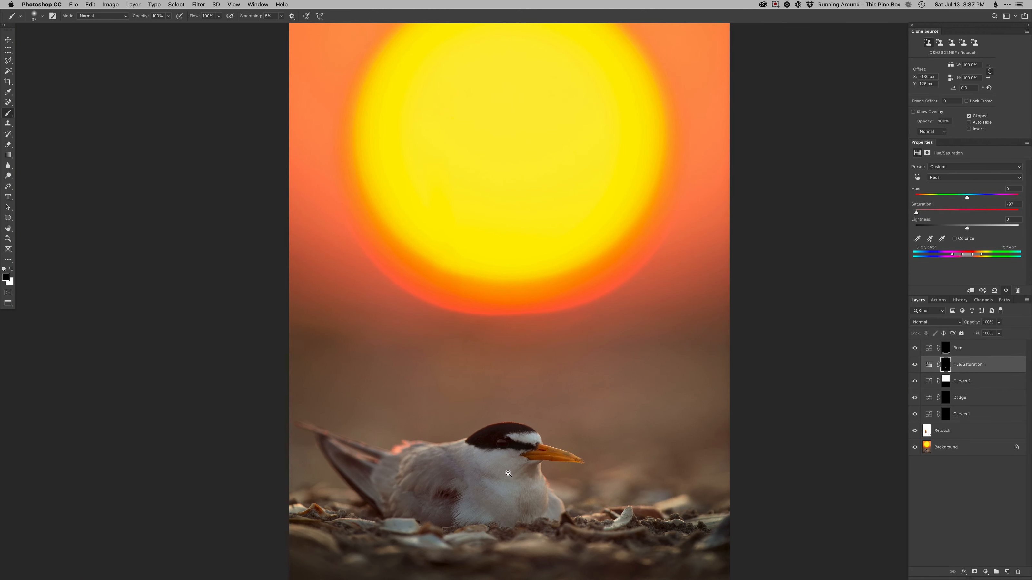
drag(508, 473, 499, 460)
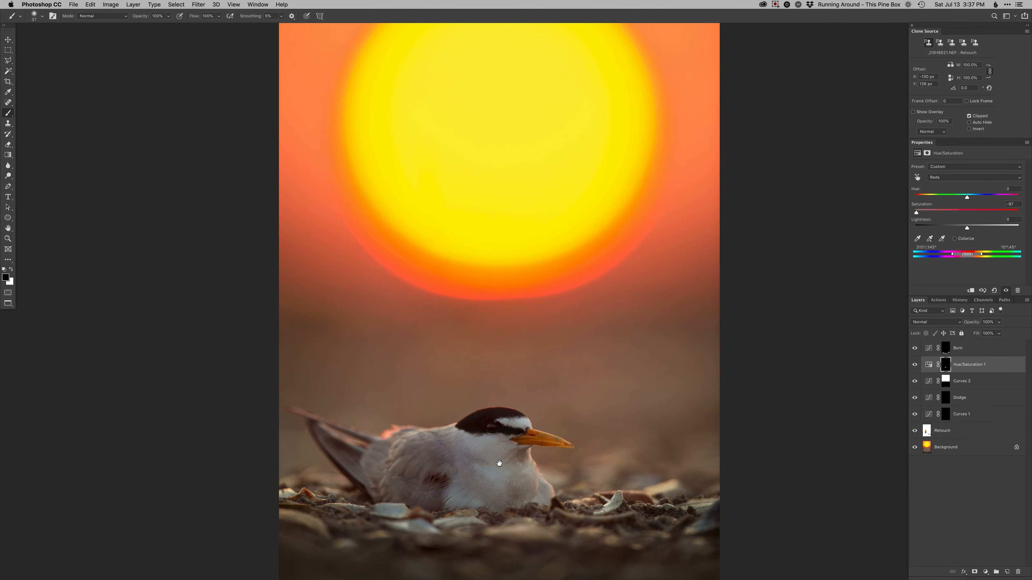
super+click(478, 422)
super+click(478, 422)
drag(580, 390, 611, 364)
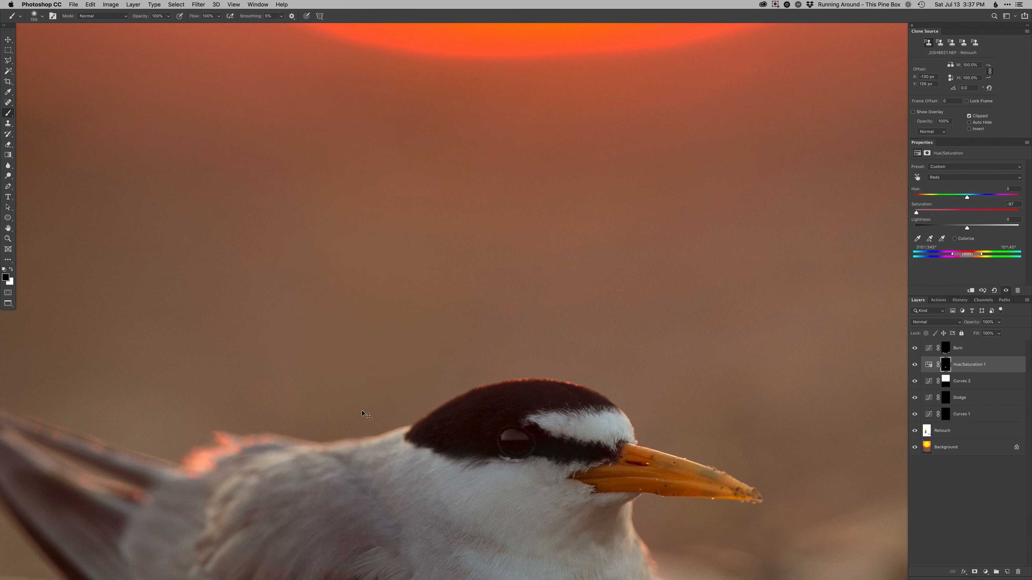
Add a contrast Curves layer above Hue/Saturation 1, invert its mask, and paint white over the bird with a large soft brush.
key(super+0)
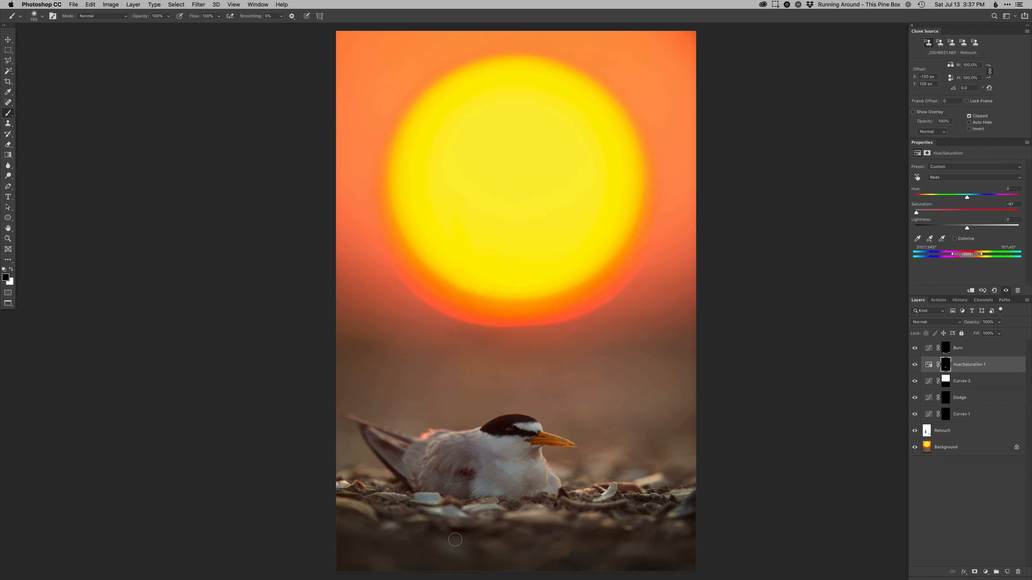
key(F5)
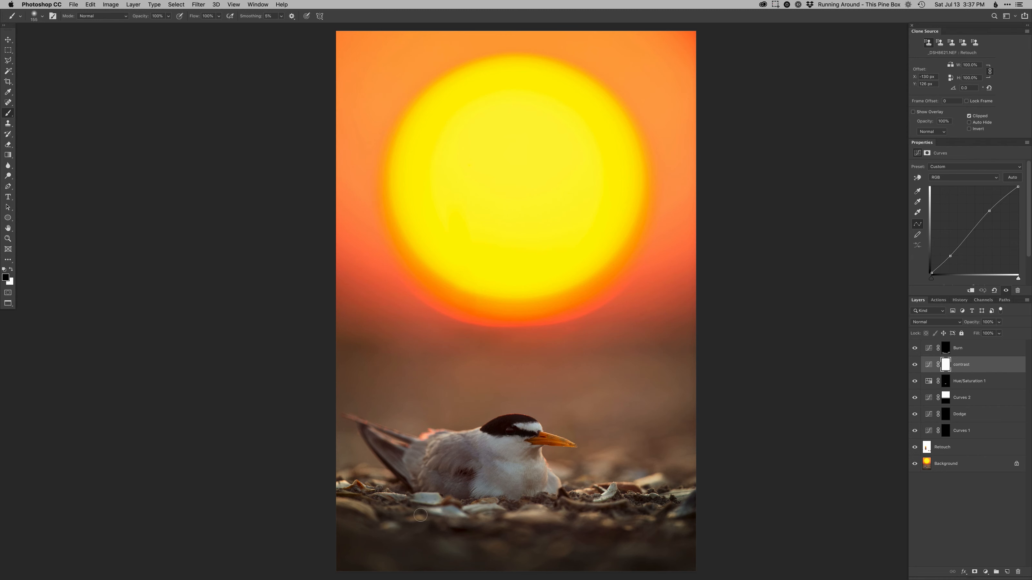
key(super+i)
drag(514, 427, 543, 449)
key(x)
mouse_move(365, 442)
mouse_down()
mouse_move(462, 471)
mouse_move(501, 431)
mouse_move(550, 449)
mouse_up()
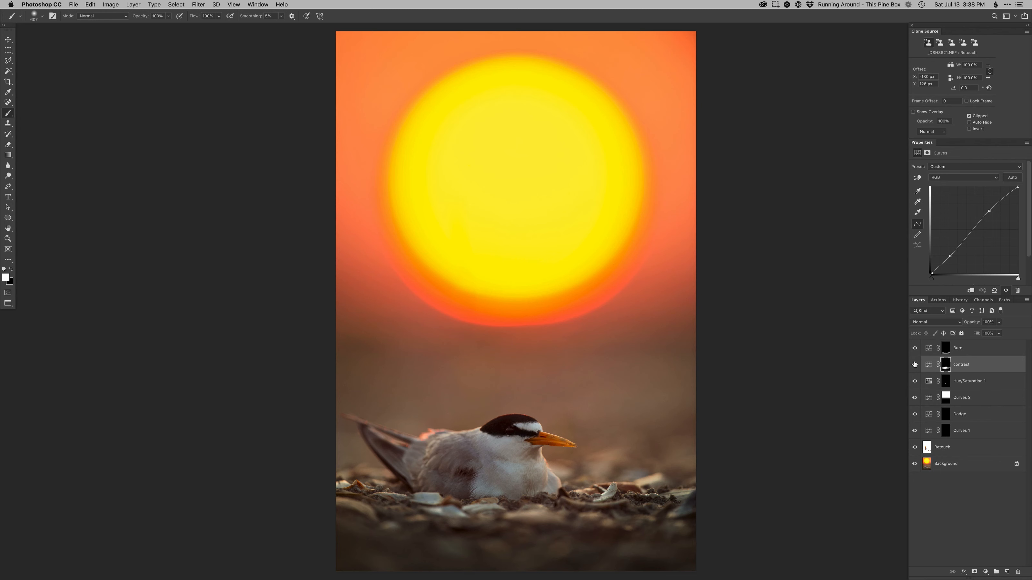
Compare the Background layer on its own with the full stack of retouching and adjustment layers.
alt+click(914, 464)
alt+click(915, 464)
alt+click(914, 463)
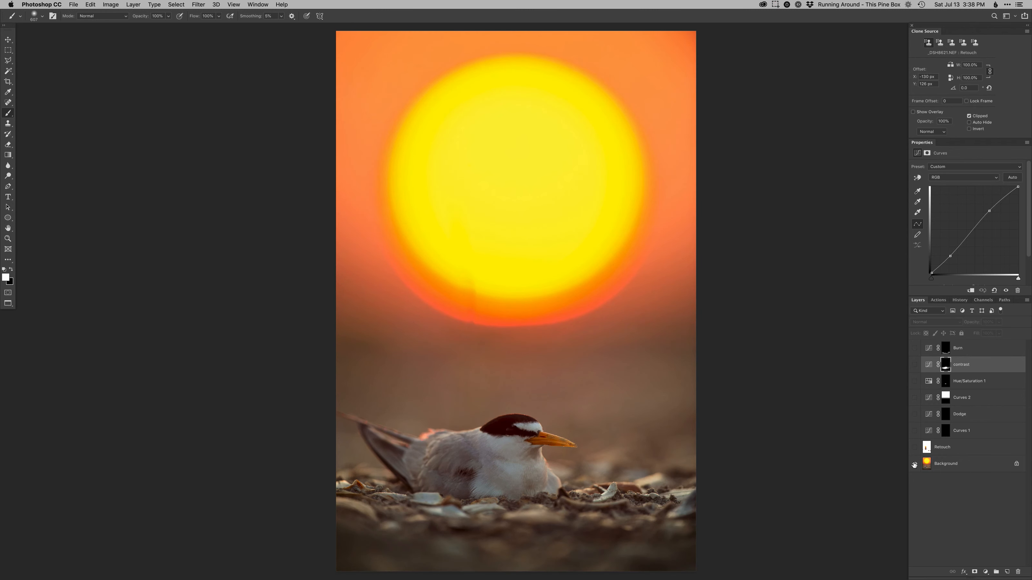
alt+click(914, 464)
Switch to Lightroom Classic, open the unretouched original preceding the edited tern photo in Develop, and reset all its adjustments.
drag(610, 434, 580, 434)
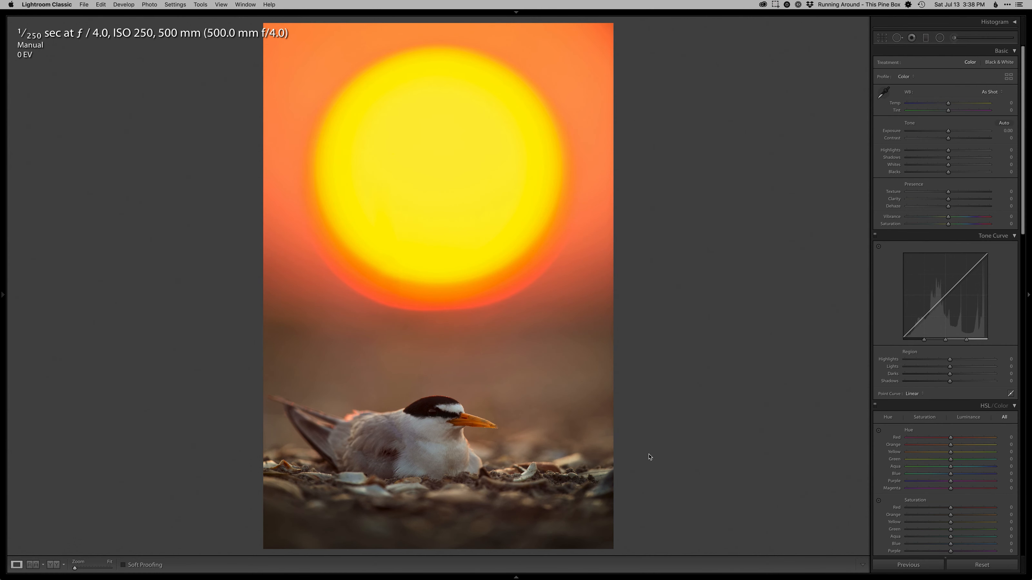
key(g)
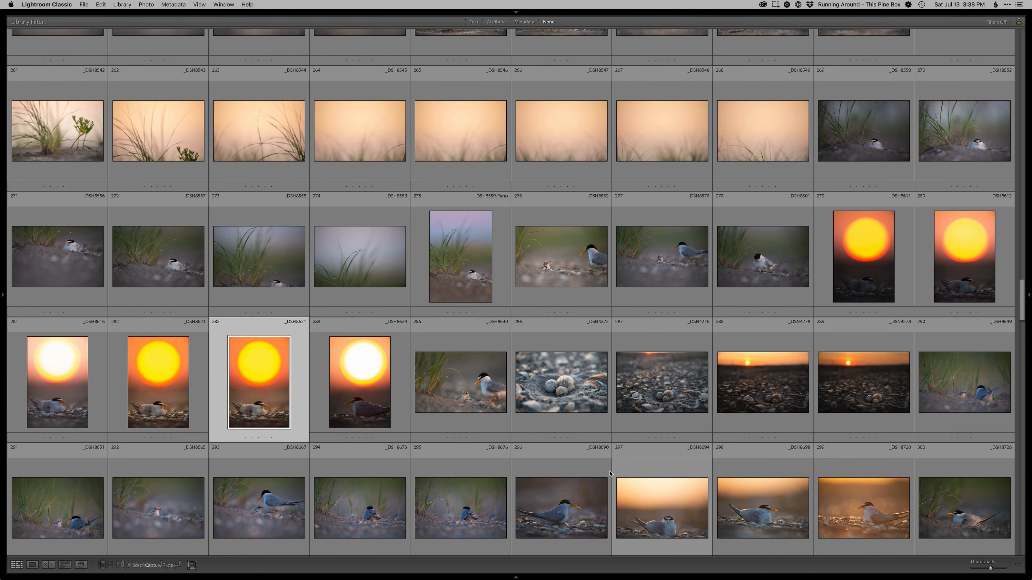
key(Left)
key(d)
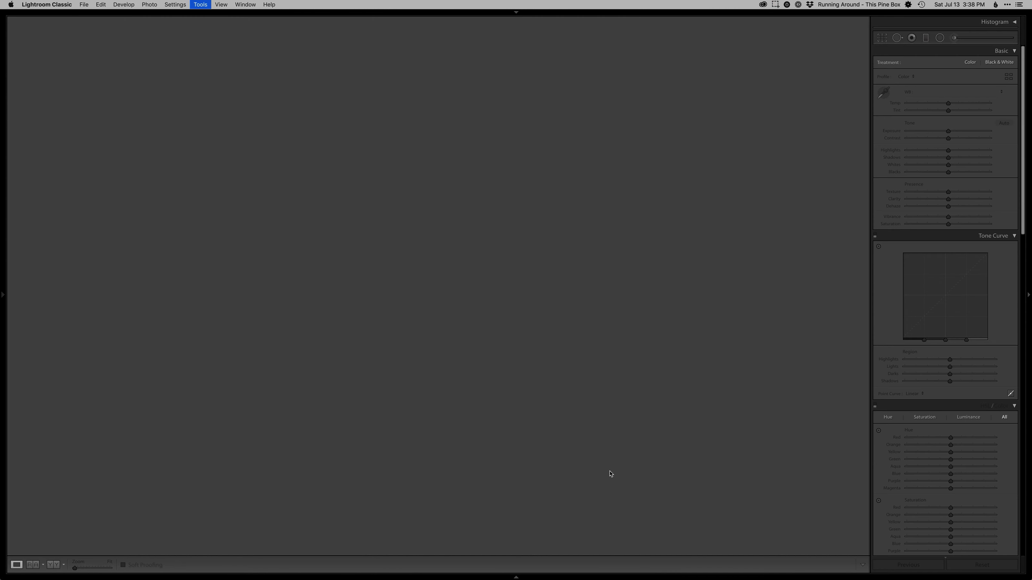
click(982, 566)
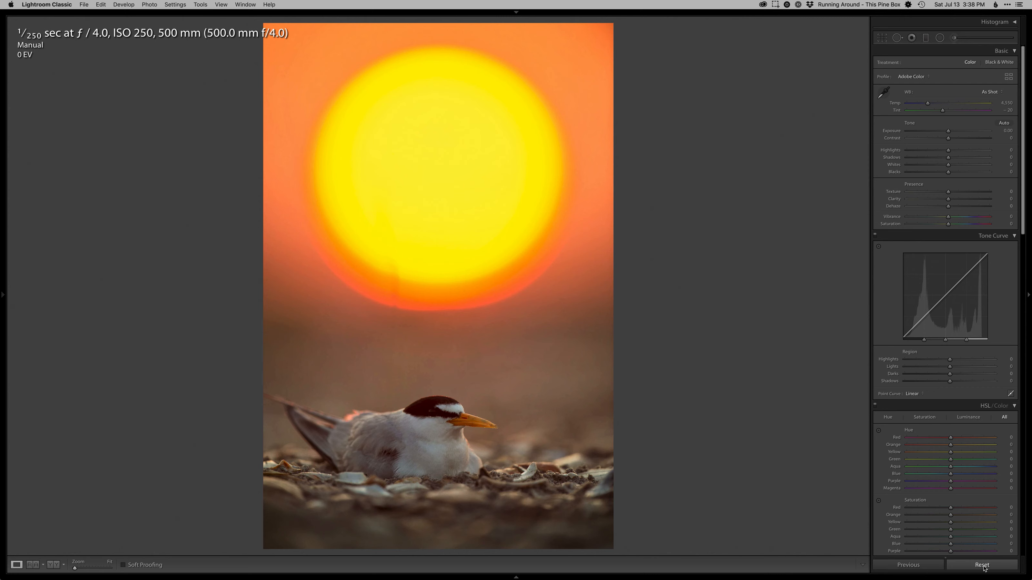
Compare the reset original with the retouched tern photo in Loupe view and full screen.
key(g)
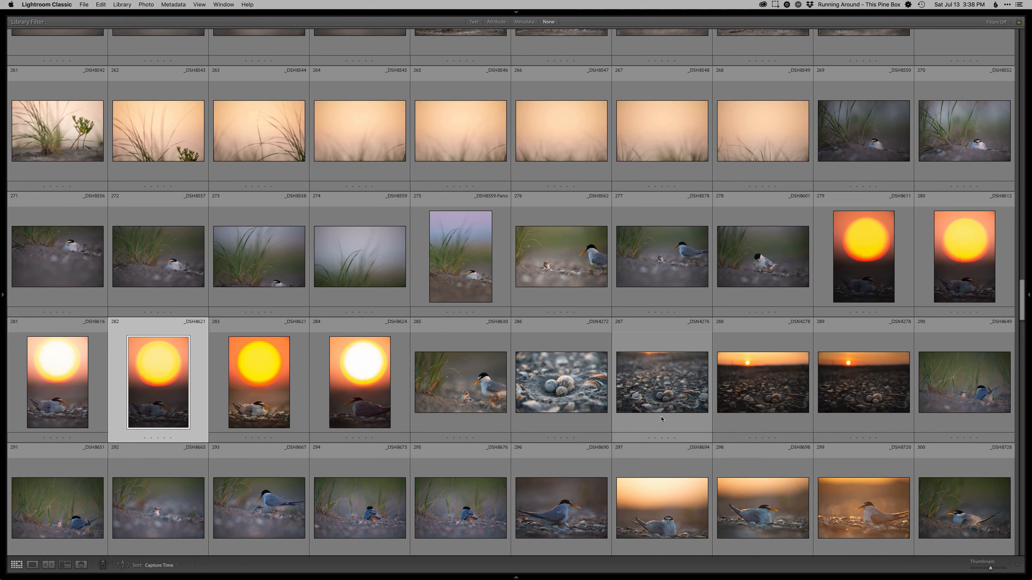
key(e)
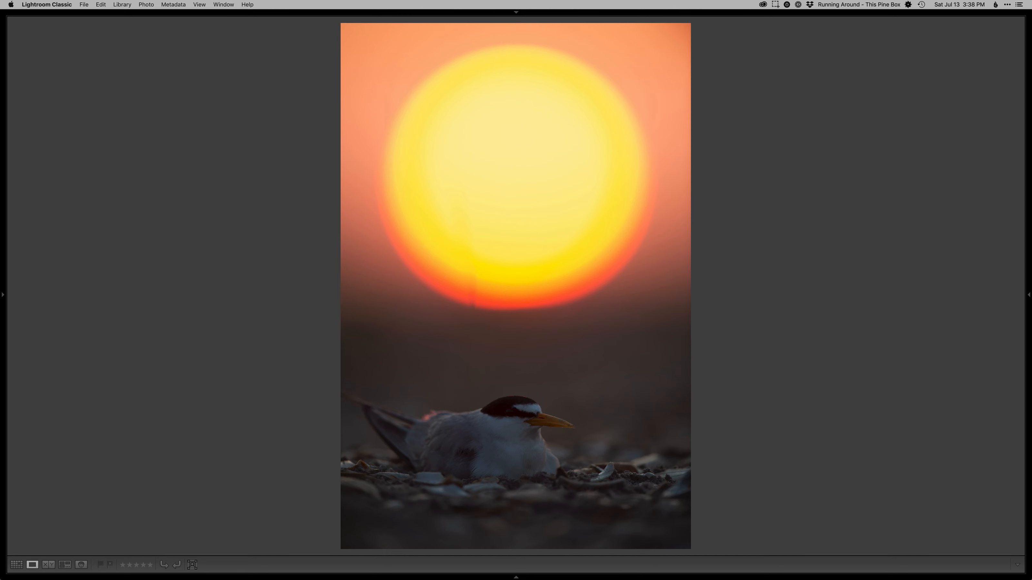
key(Right)
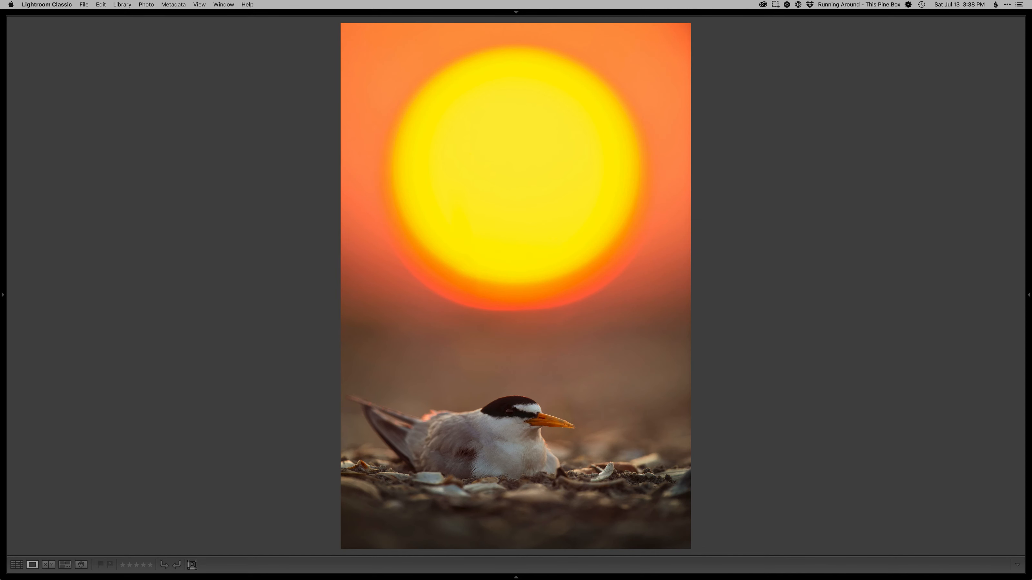
key(Left)
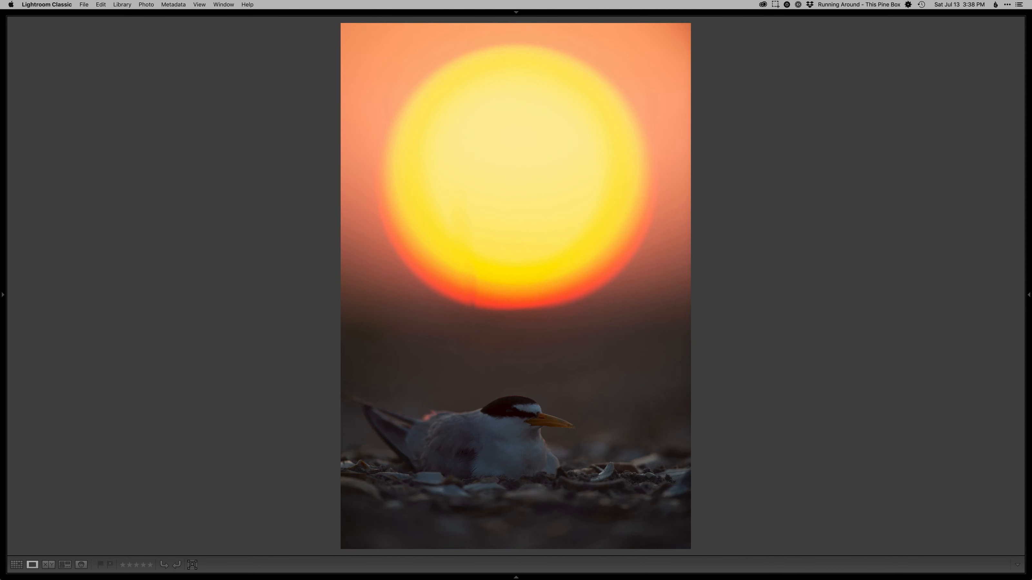
key(f)
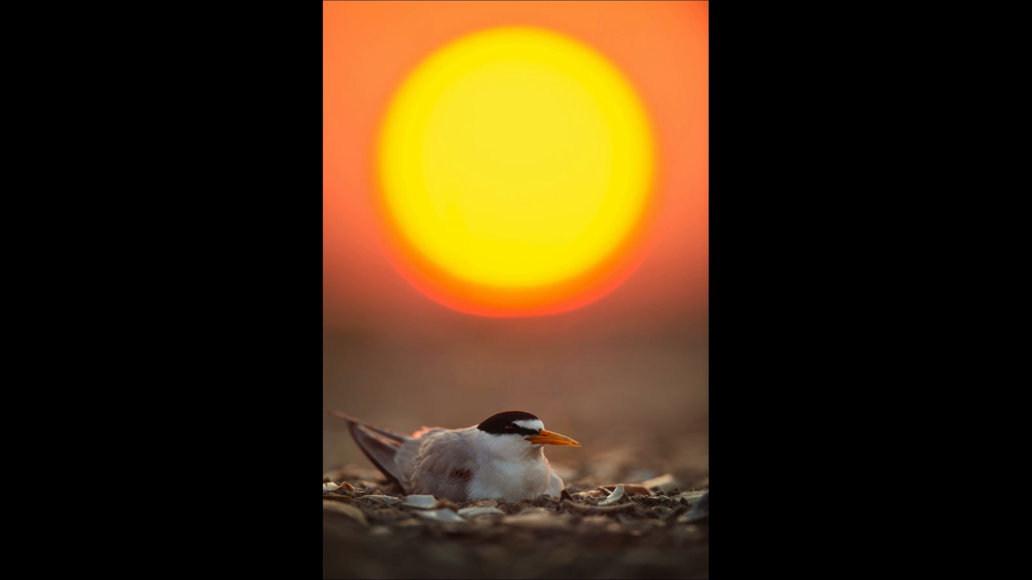